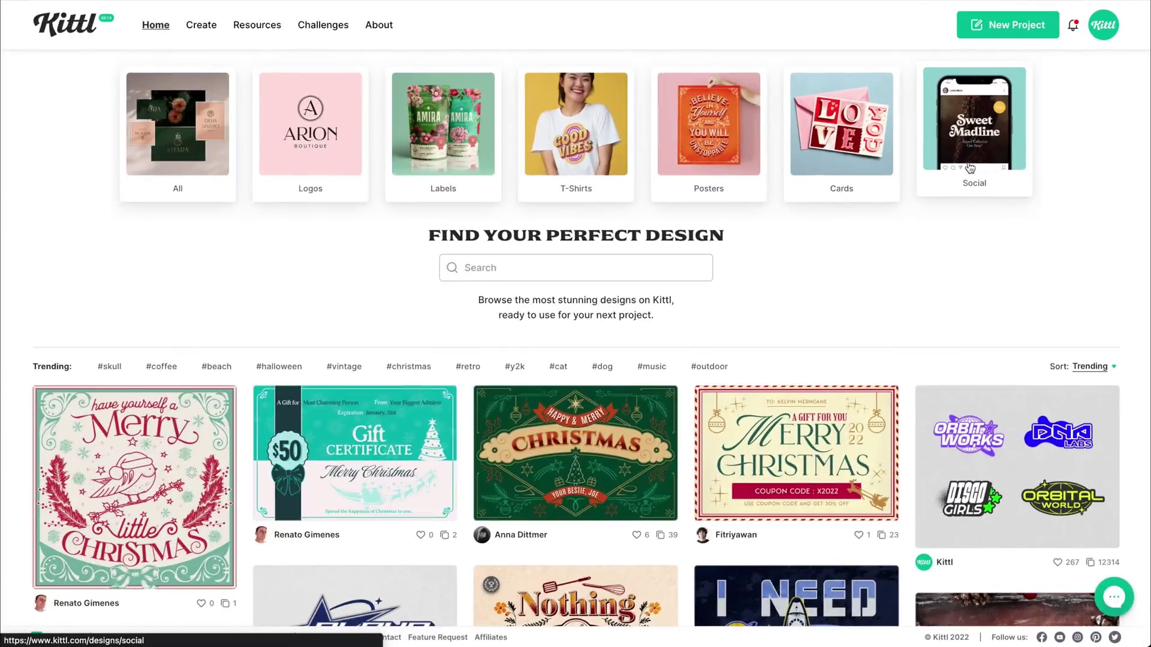
Browse the Social design templates and preview the Sweet Madline fashion teaser template
click(787, 332)
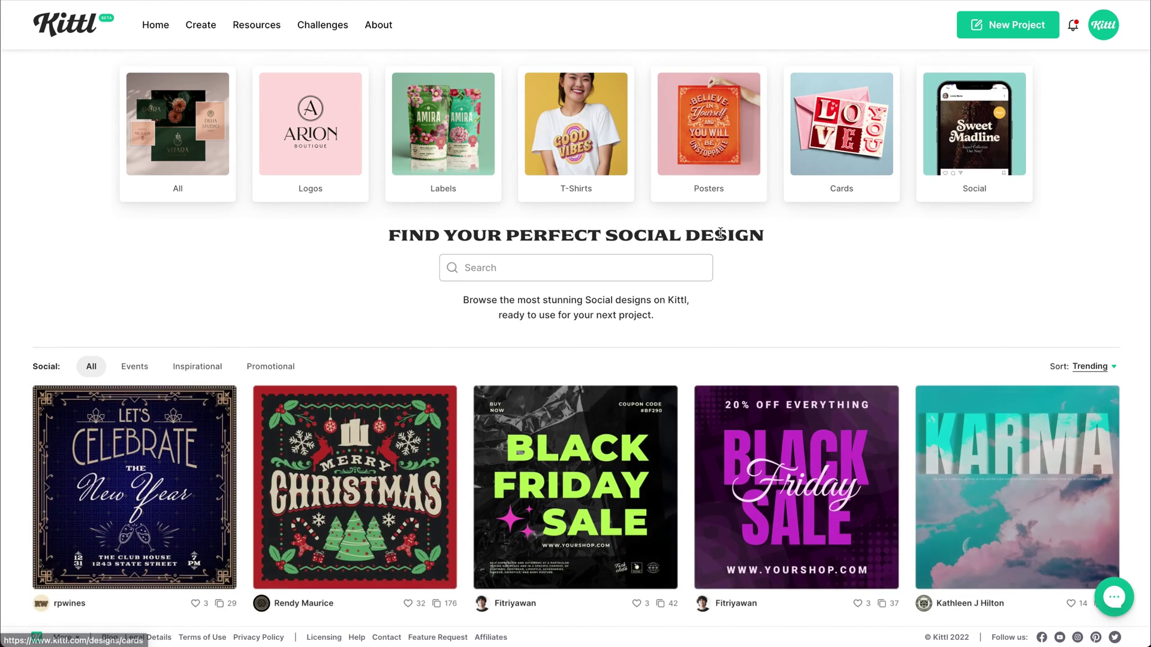
scroll(720, 232, down, 3)
scroll(721, 238, down, 3)
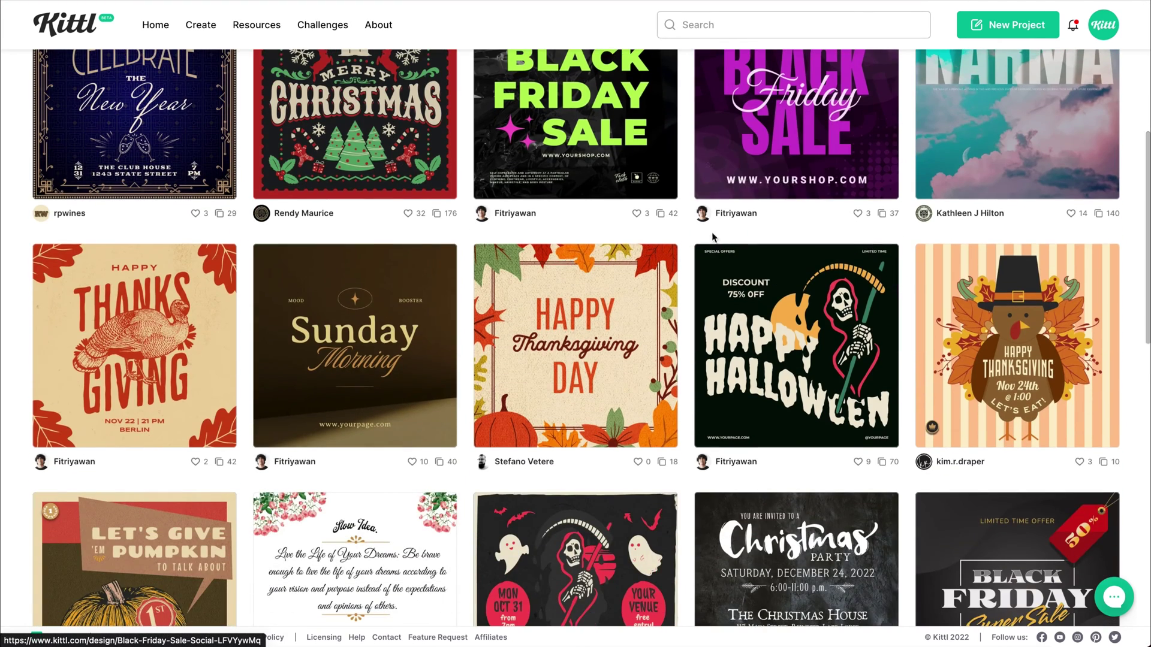
scroll(688, 240, down, 3)
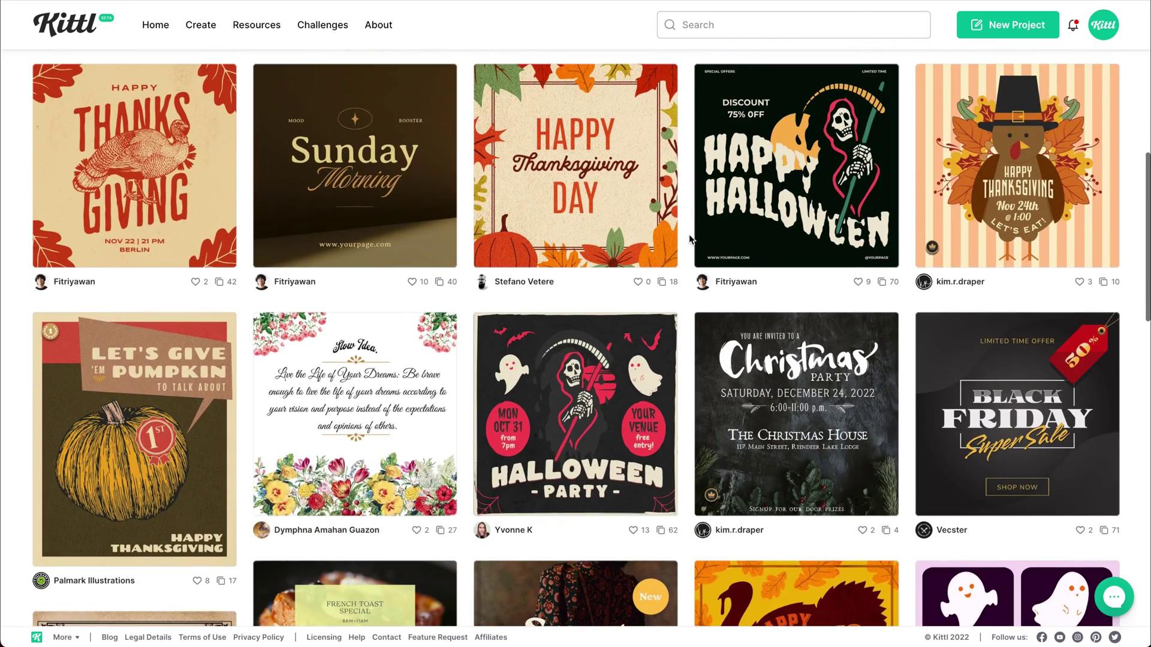
scroll(689, 239, down, 3)
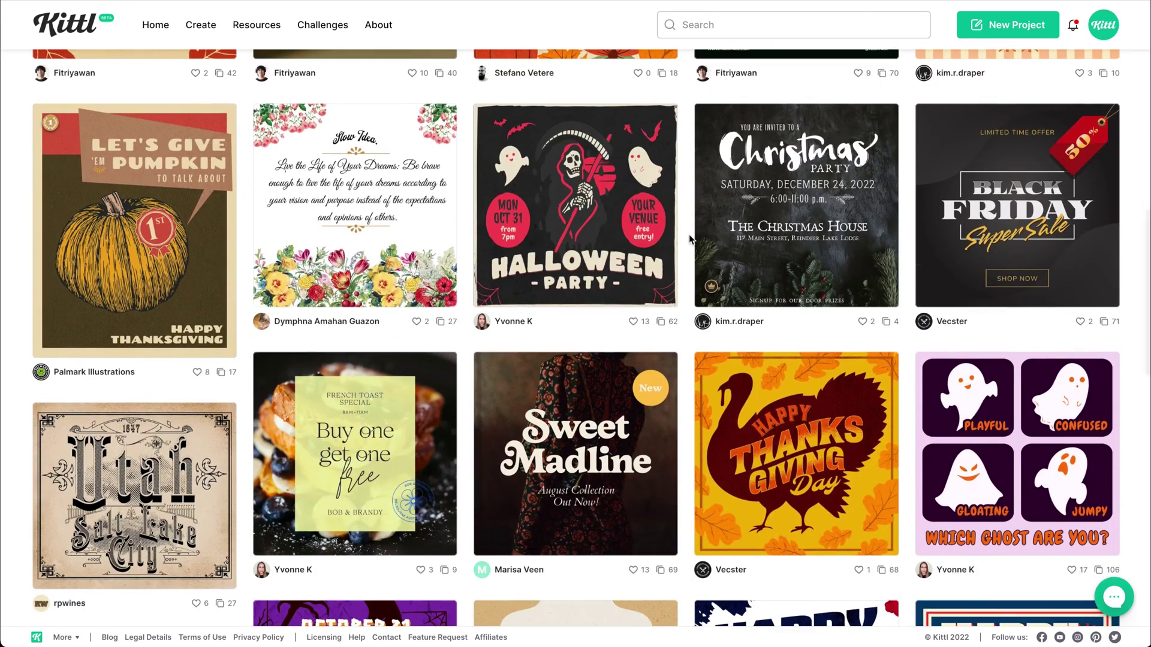
scroll(690, 238, down, 2)
scroll(689, 239, down, 2)
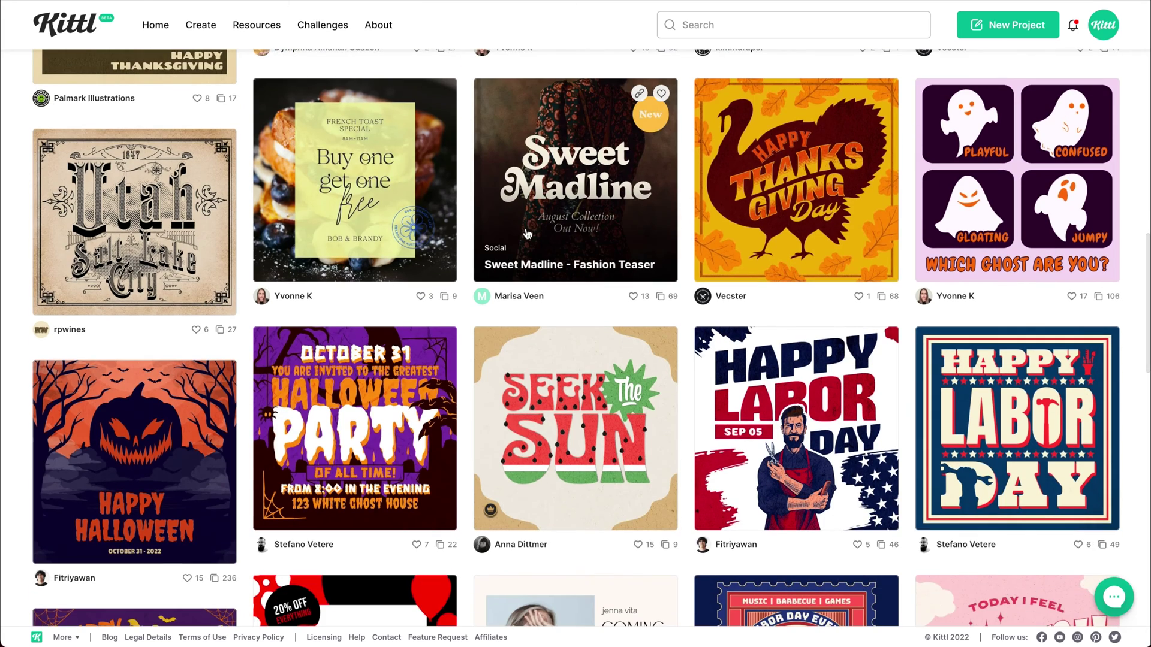
click(576, 174)
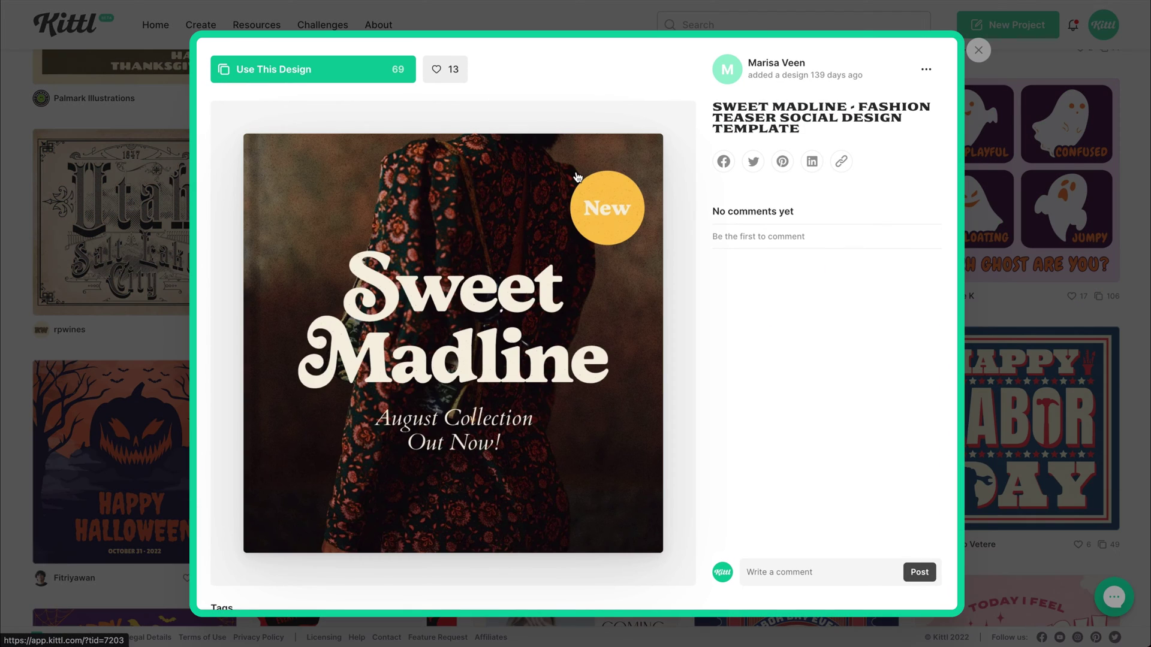
click(1045, 271)
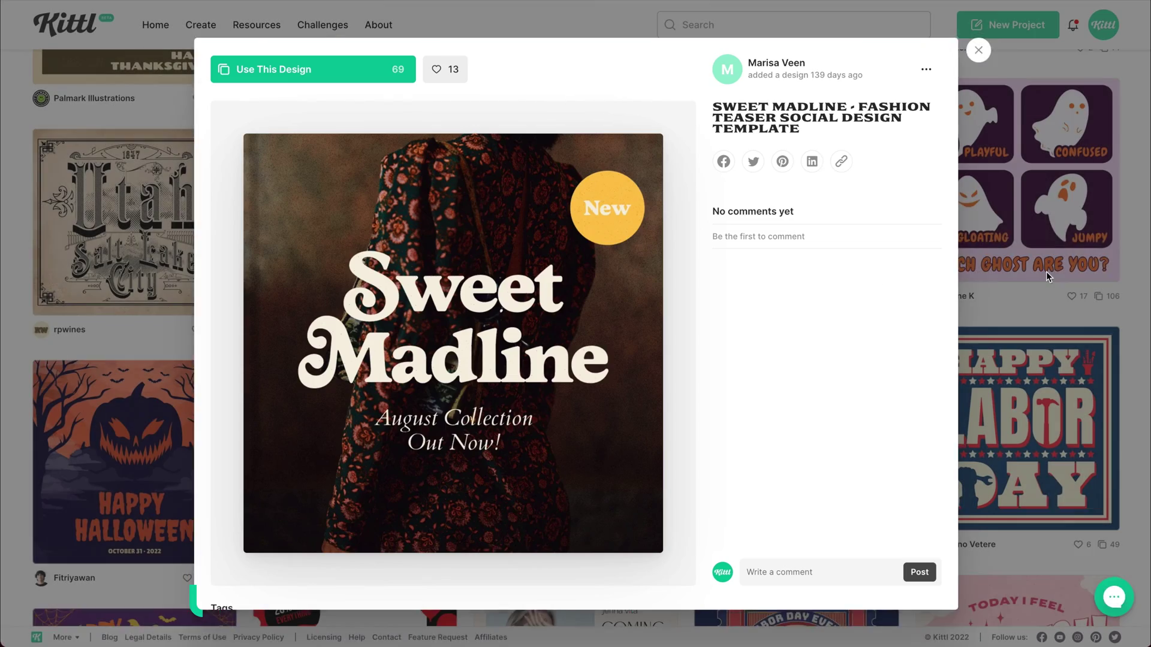
Find and preview the Autumn Sale store offer template among the Social designs
scroll(918, 225, down, 9)
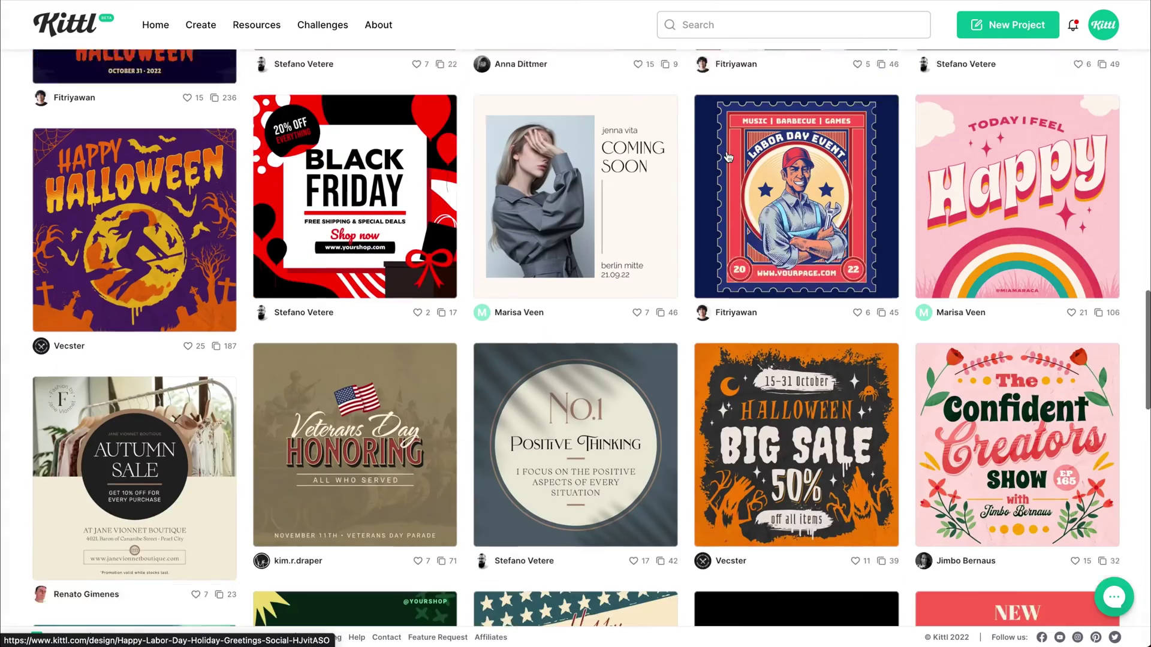
scroll(582, 144, down, 3)
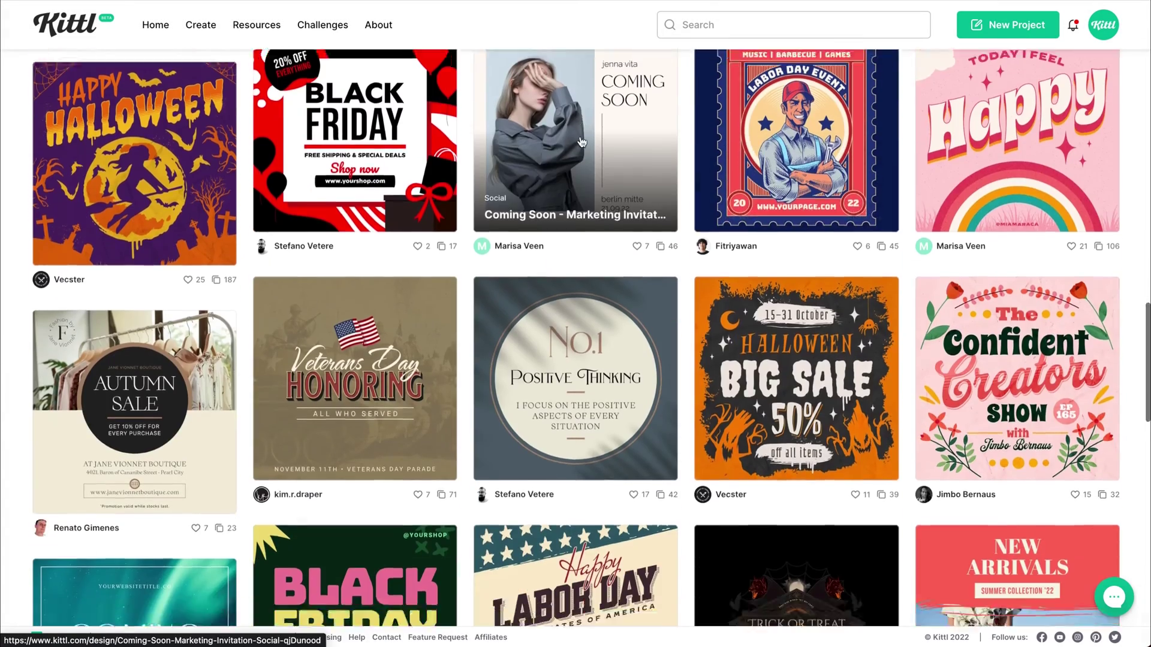
scroll(582, 144, down, 2)
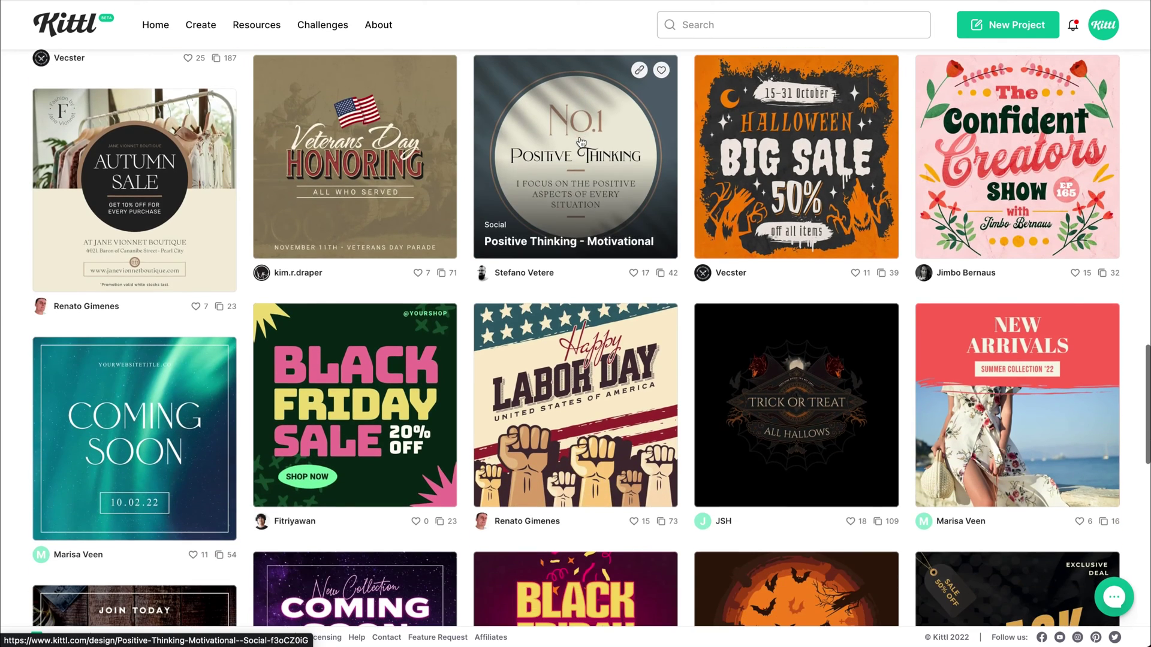
click(169, 193)
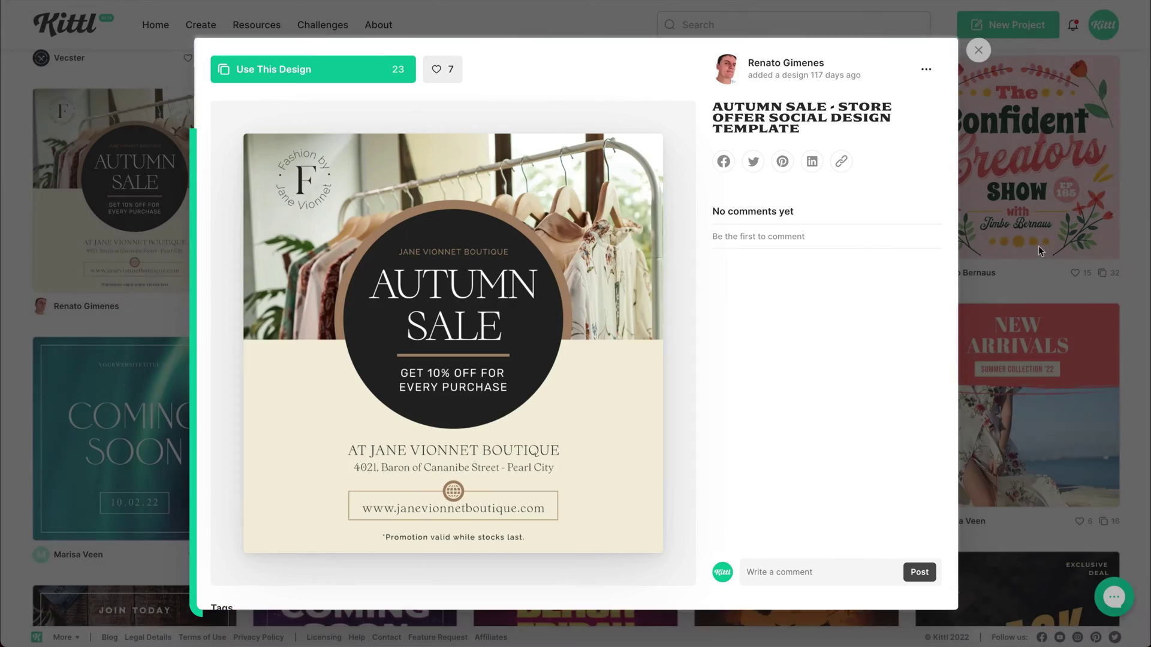
click(1042, 246)
Preview the New Arrivals minimal marketing teaser template among the Social designs
scroll(1042, 245, down, 2)
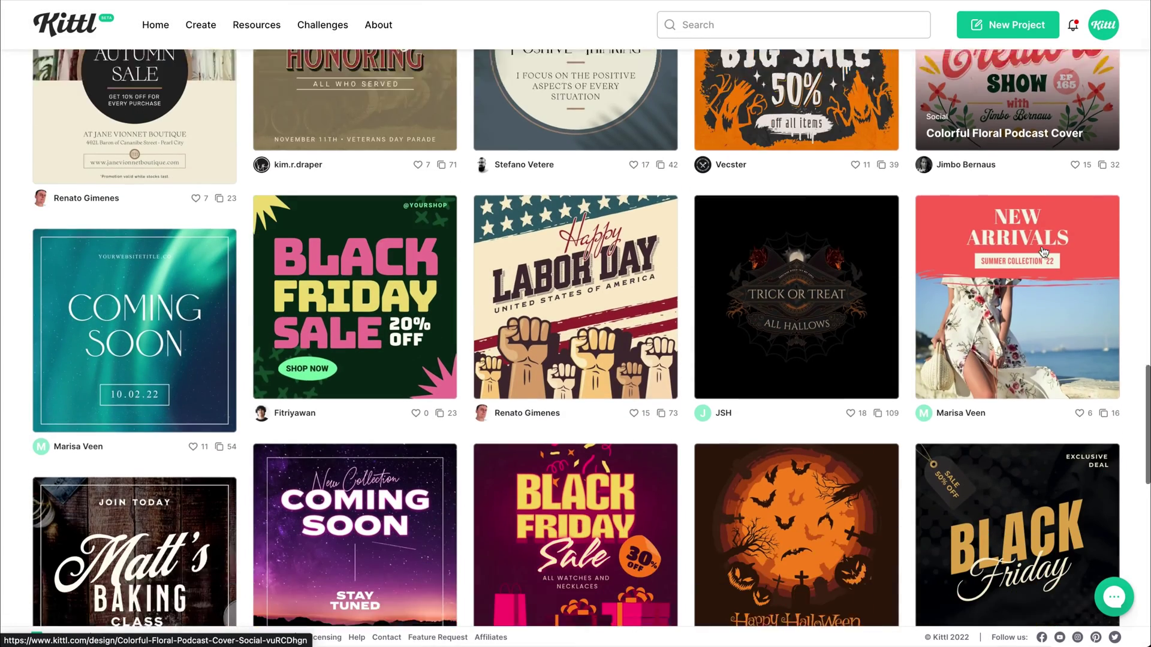
scroll(1043, 251, down, 1)
click(1010, 270)
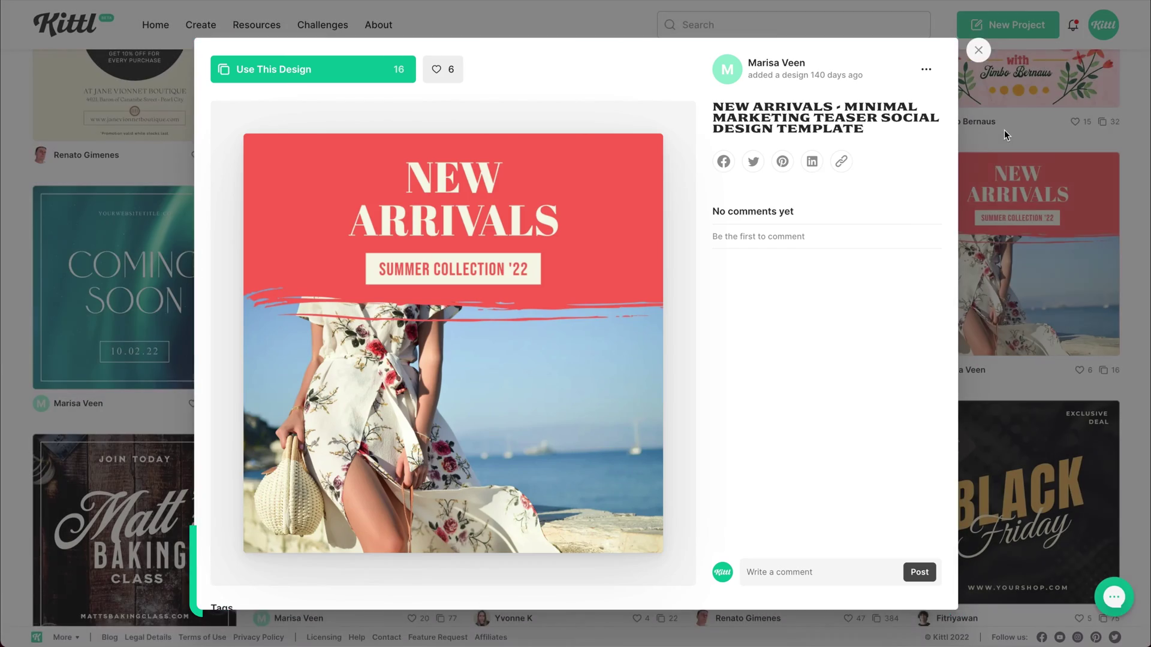
click(1004, 130)
Look through the remaining Social design templates for layout and typography ideas
scroll(1005, 134, down, 2)
scroll(1006, 135, down, 9)
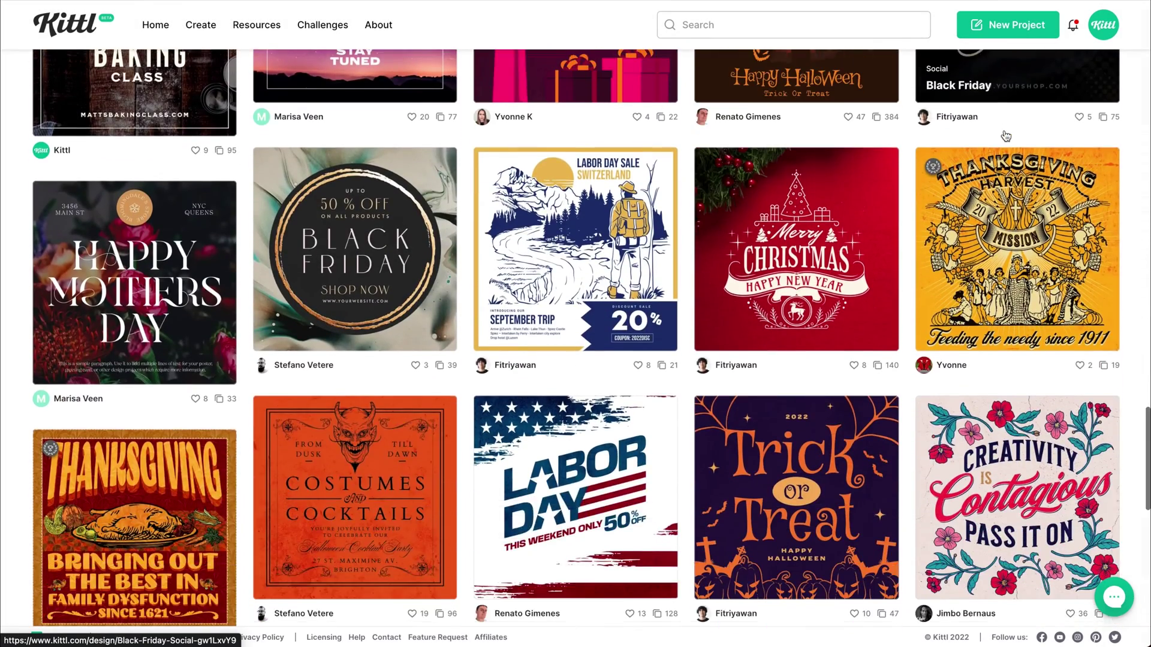
scroll(1005, 136, down, 4)
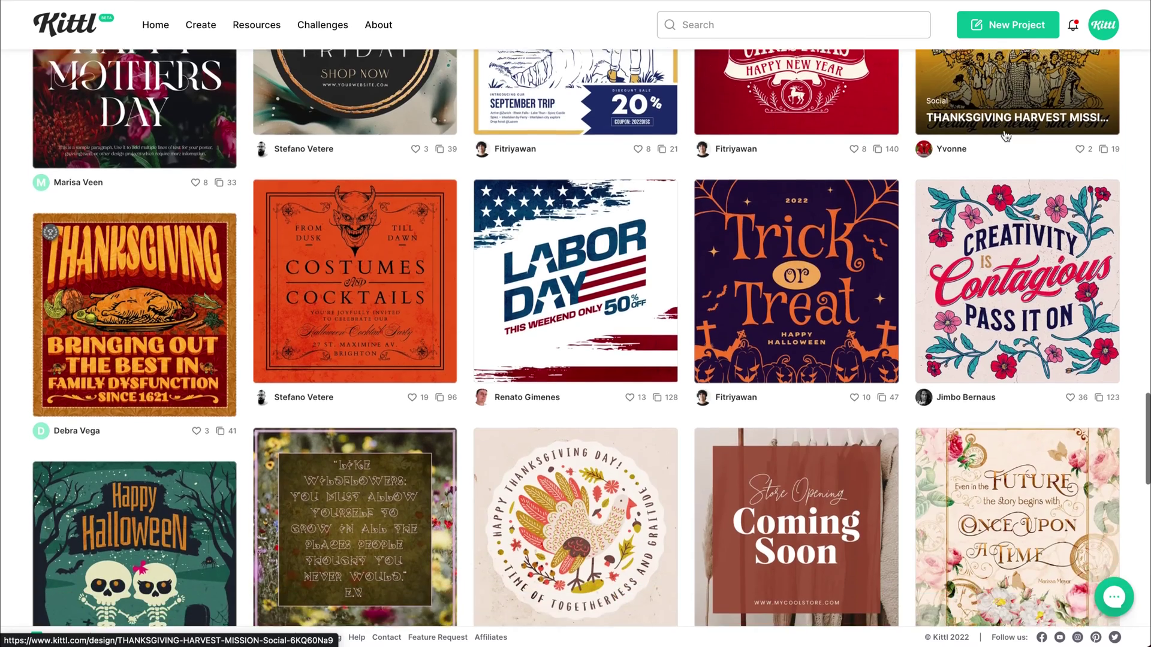
scroll(1006, 134, down, 3)
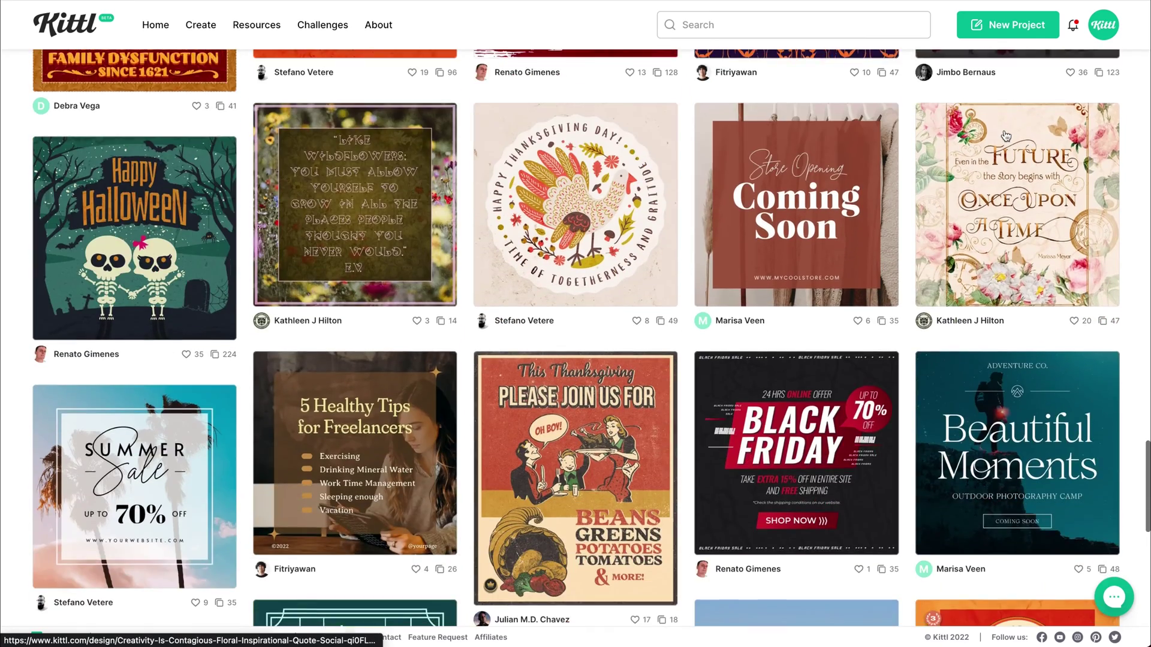
scroll(1006, 134, down, 3)
scroll(1007, 135, up, 10)
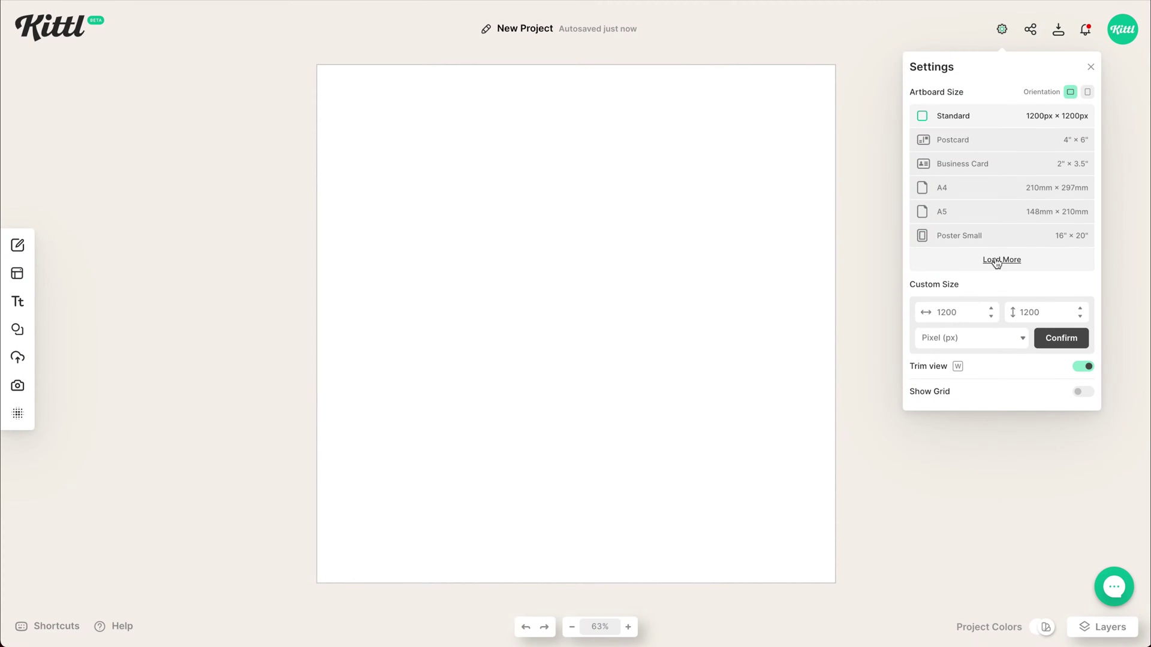
Set the new project's artboard to the Instagram Post size, 1080 × 1080 px
click(996, 262)
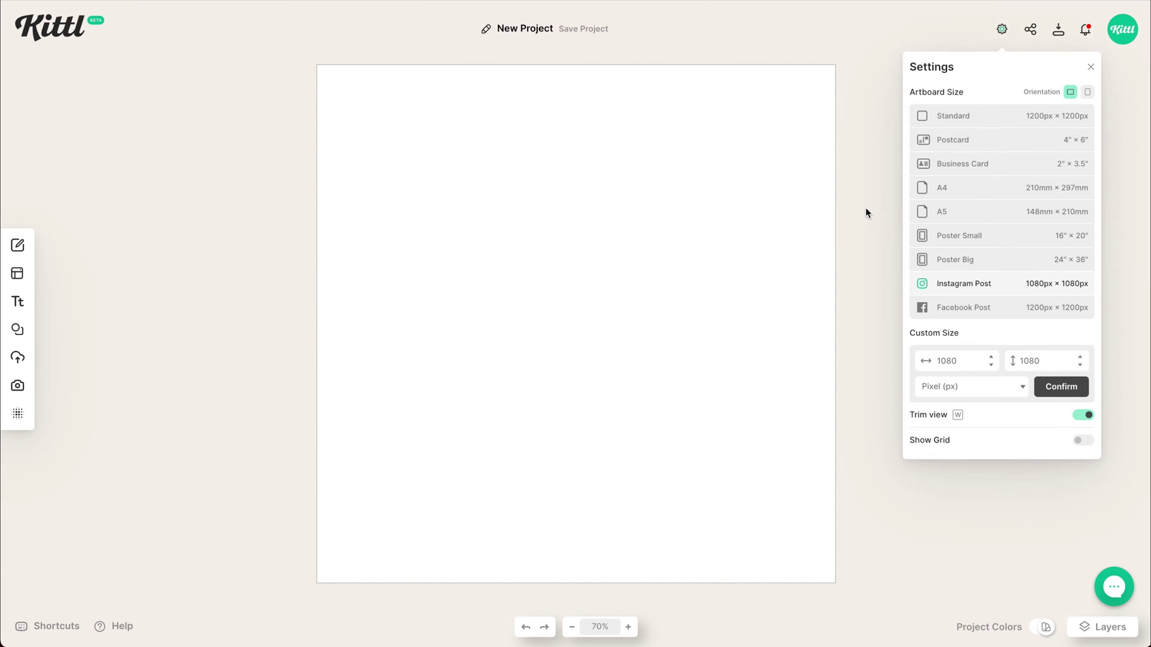
click(866, 210)
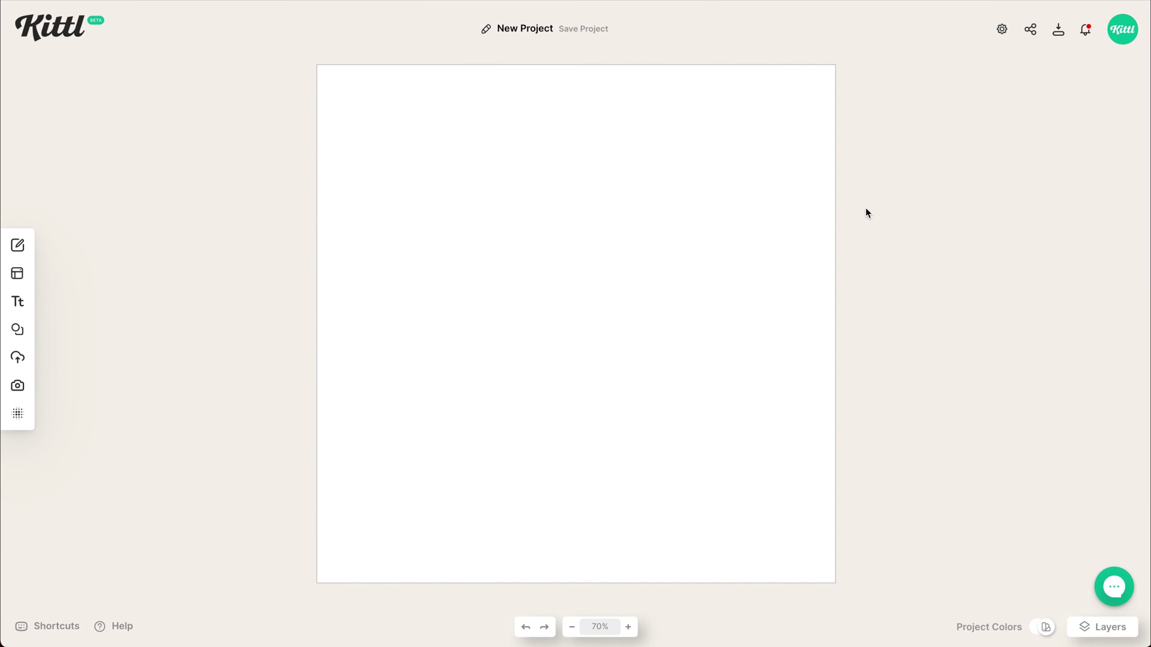
Add a left-aligned headline reading "Flash Sale" on two lines
click(18, 303)
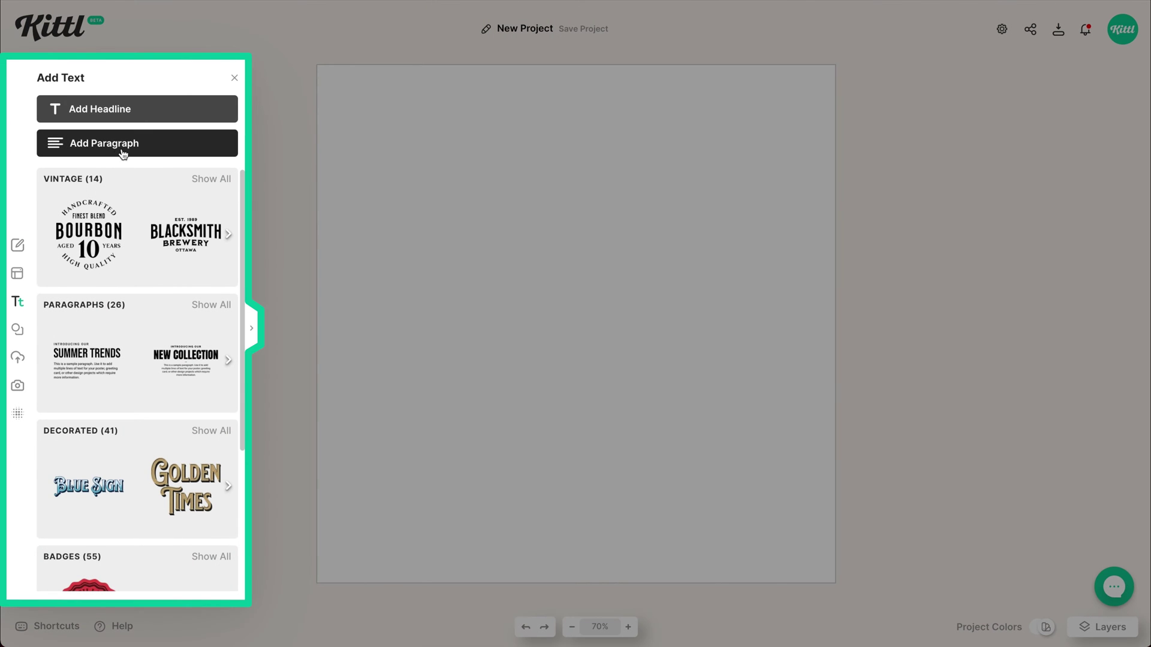
click(152, 108)
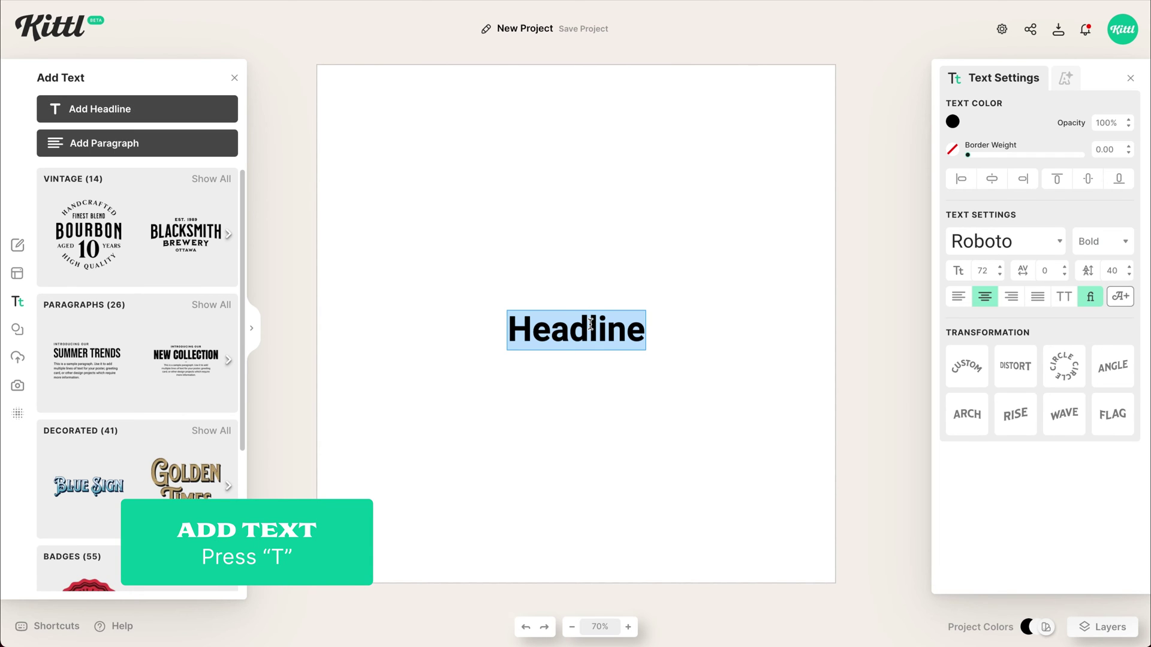
text(Fl)
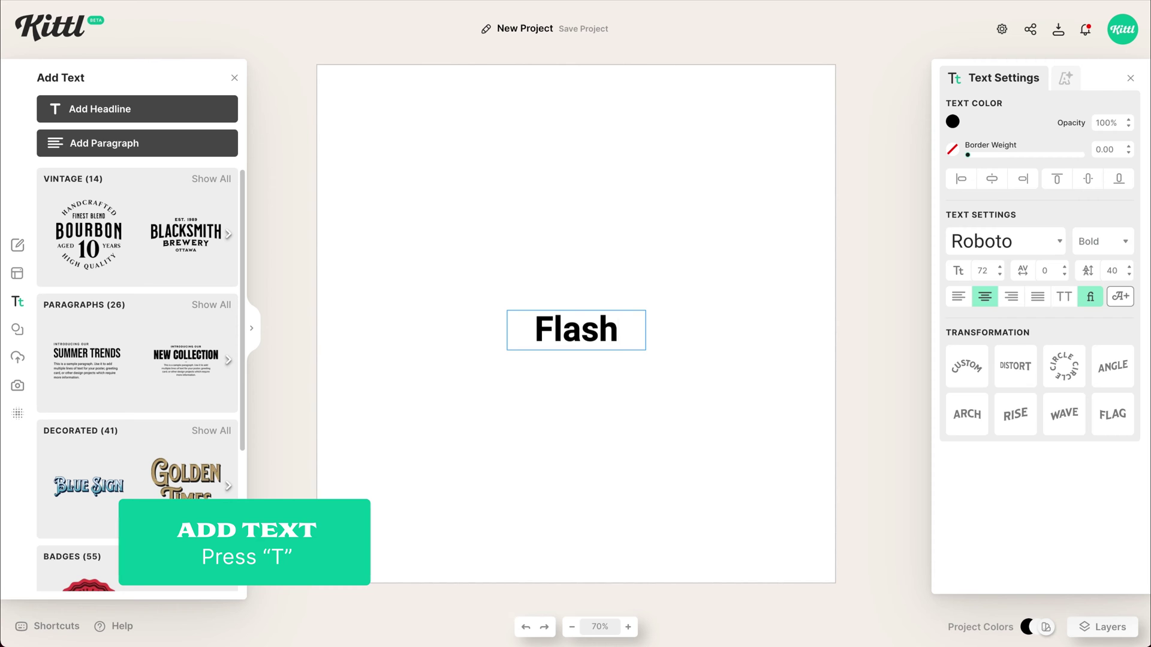
text(ash)
key(Return)
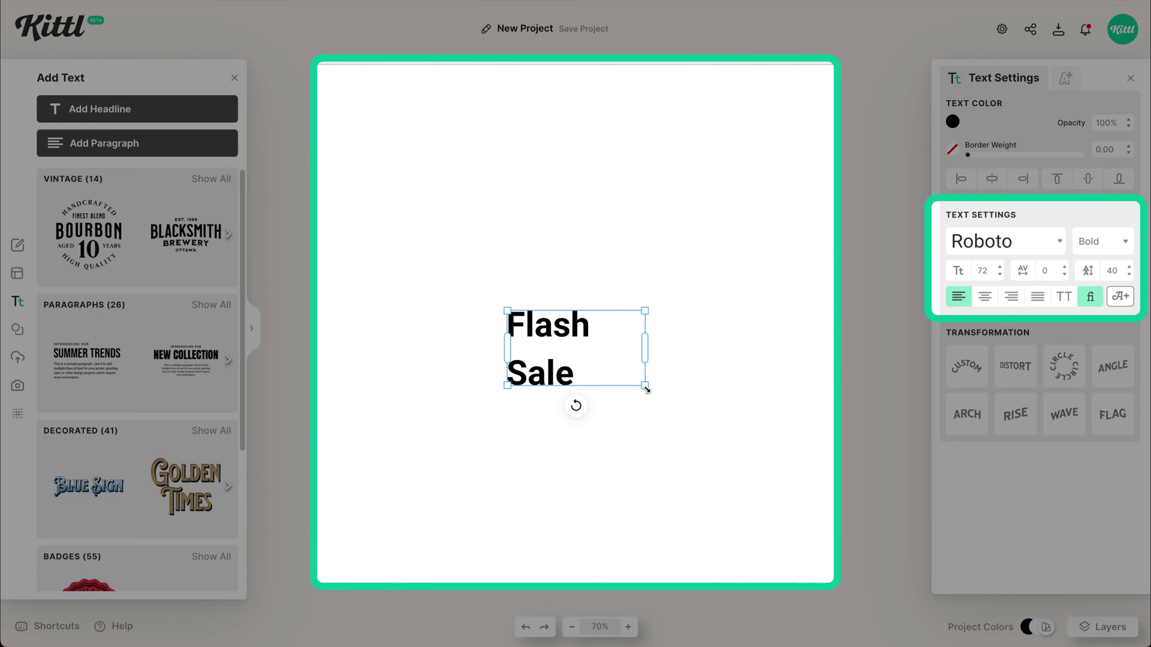
Enlarge the "Flash Sale" headline to font size 190, move it up the artboard and set its line spacing to 0
drag(647, 390, 870, 511)
drag(687, 399, 596, 275)
click(1112, 271)
key(shift+Down)
key(shift+Down)
key(shift+Down)
key(shift+Down)
key(shift+Down)
key(shift+Up)
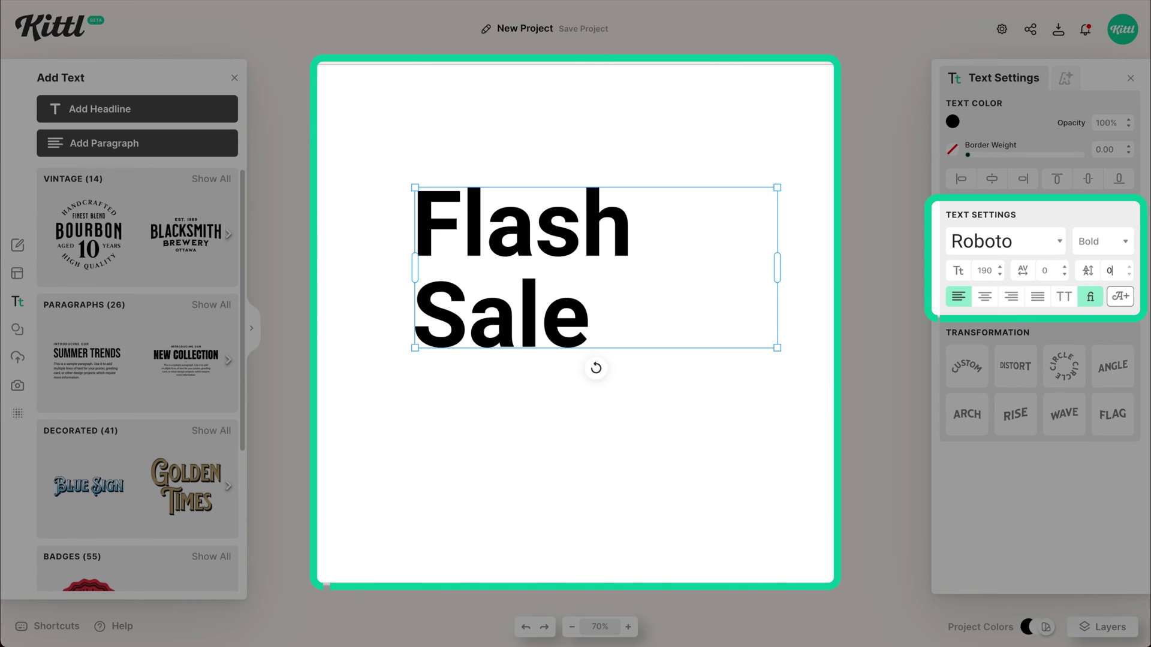
Narrow the headline's text box, shift it toward the artboard's upper left and change its typeface to Cal Sans
drag(778, 267, 674, 246)
drag(601, 225, 568, 214)
click(1000, 240)
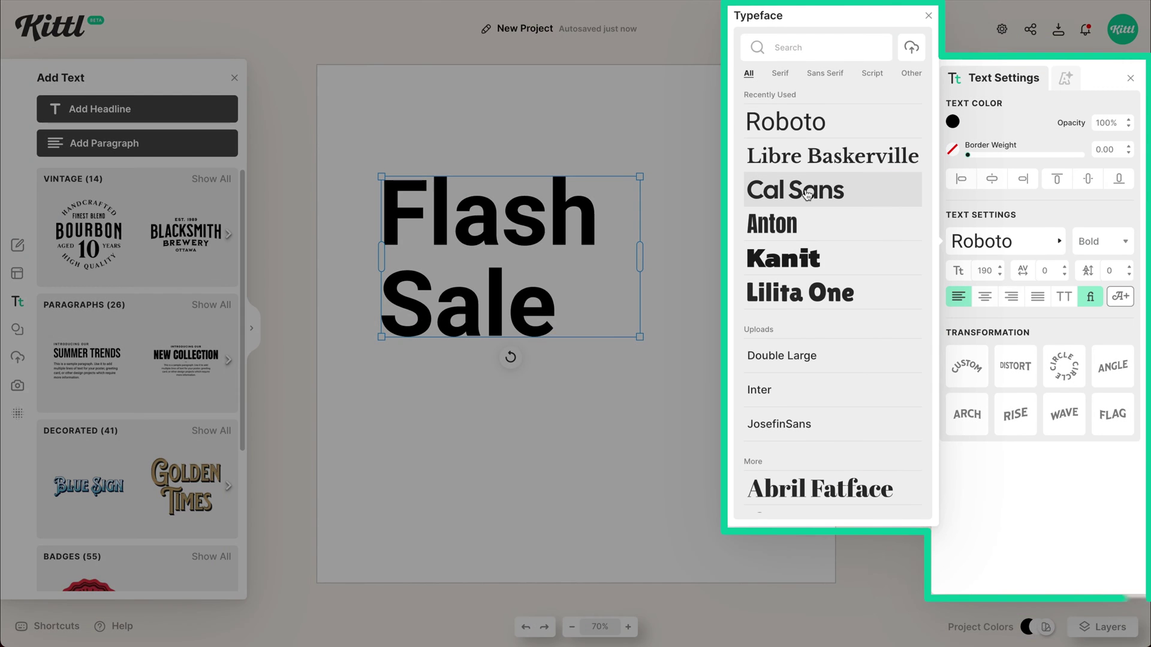
click(808, 193)
click(678, 292)
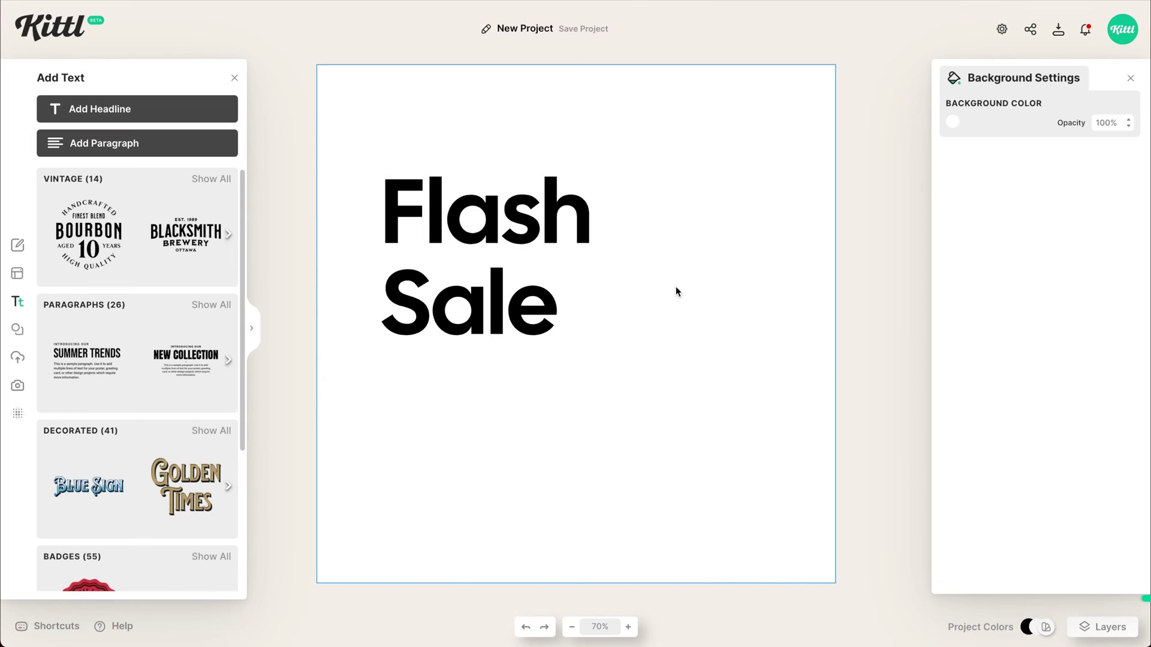
Reduce the "Flash Sale" headline to font size 180 and move it closer to the artboard's upper-left corner
click(549, 215)
drag(641, 335, 629, 327)
drag(523, 224, 510, 213)
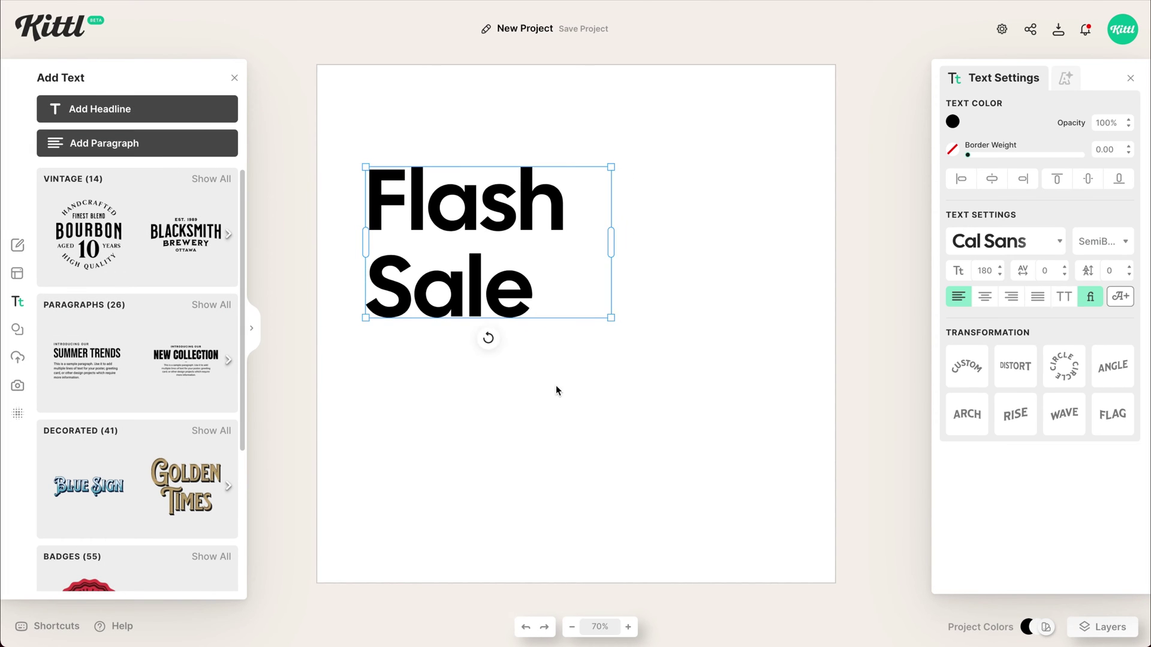
click(555, 387)
Add the text "Shop Now" above the headline in Libre Baskerville Italic at size 56
click(187, 120)
text(Shop Now)
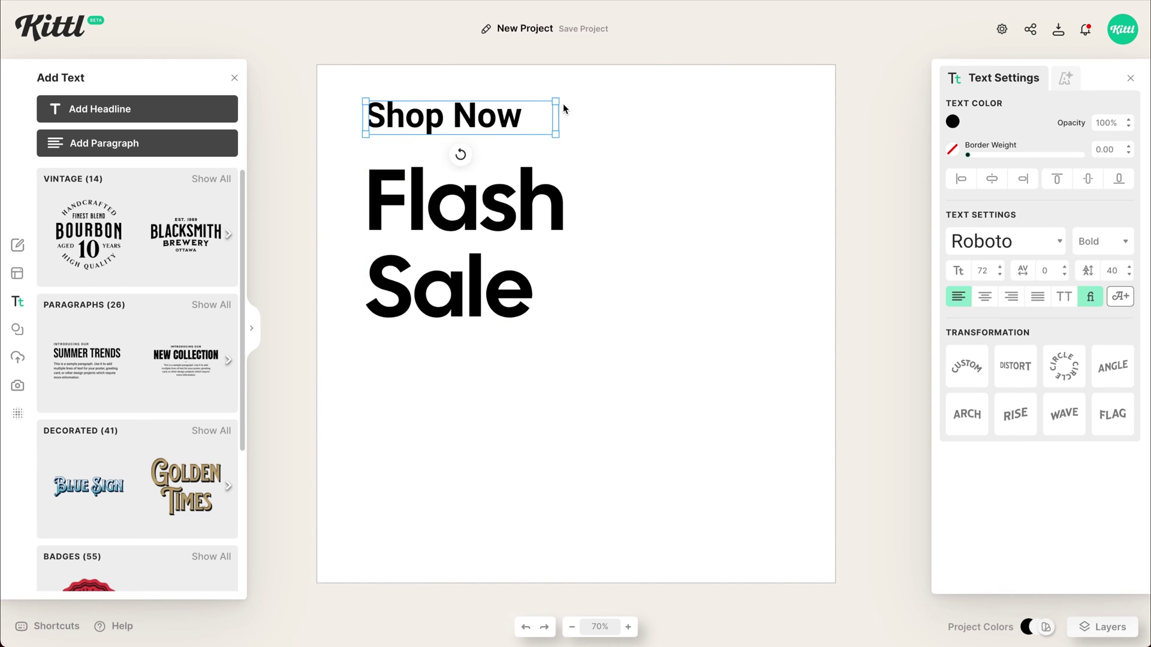
click(501, 117)
click(1072, 270)
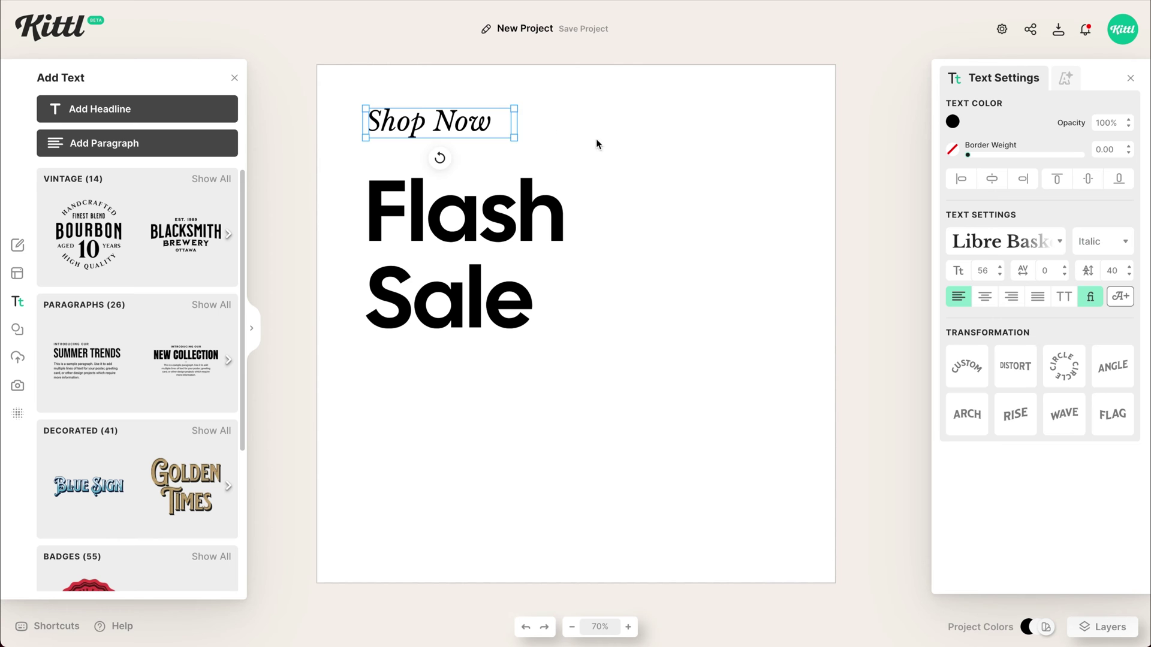
Add a solid square from the basic shapes and reduce its height to make a flat, button-like rectangle
click(18, 329)
click(211, 316)
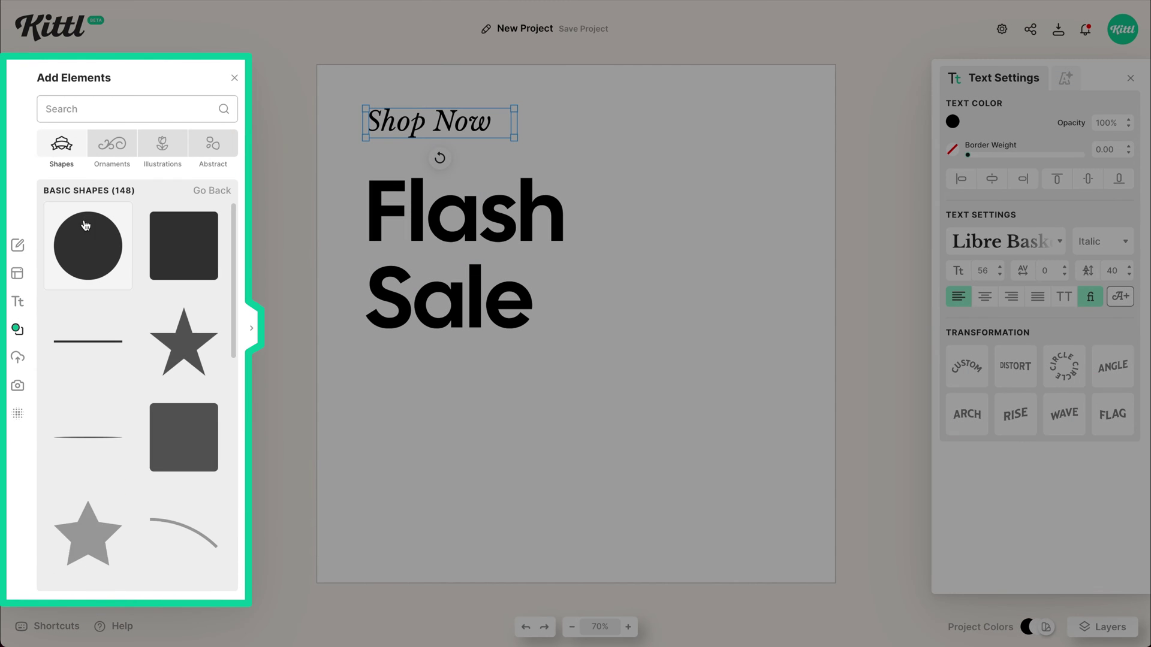
click(185, 263)
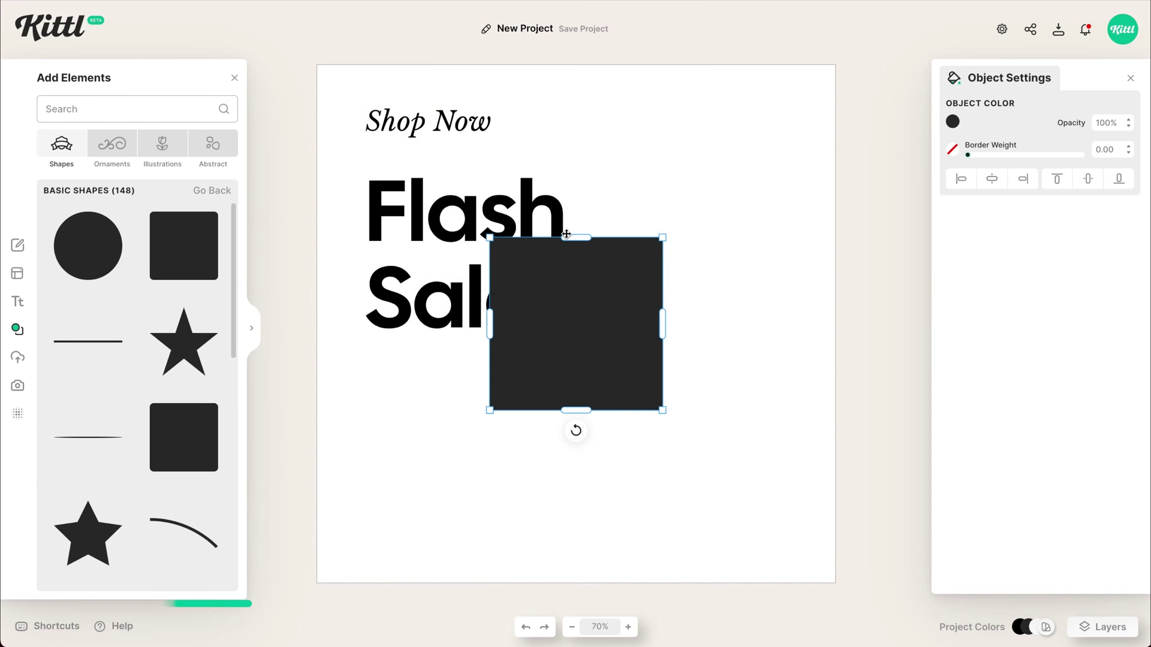
drag(572, 238, 592, 346)
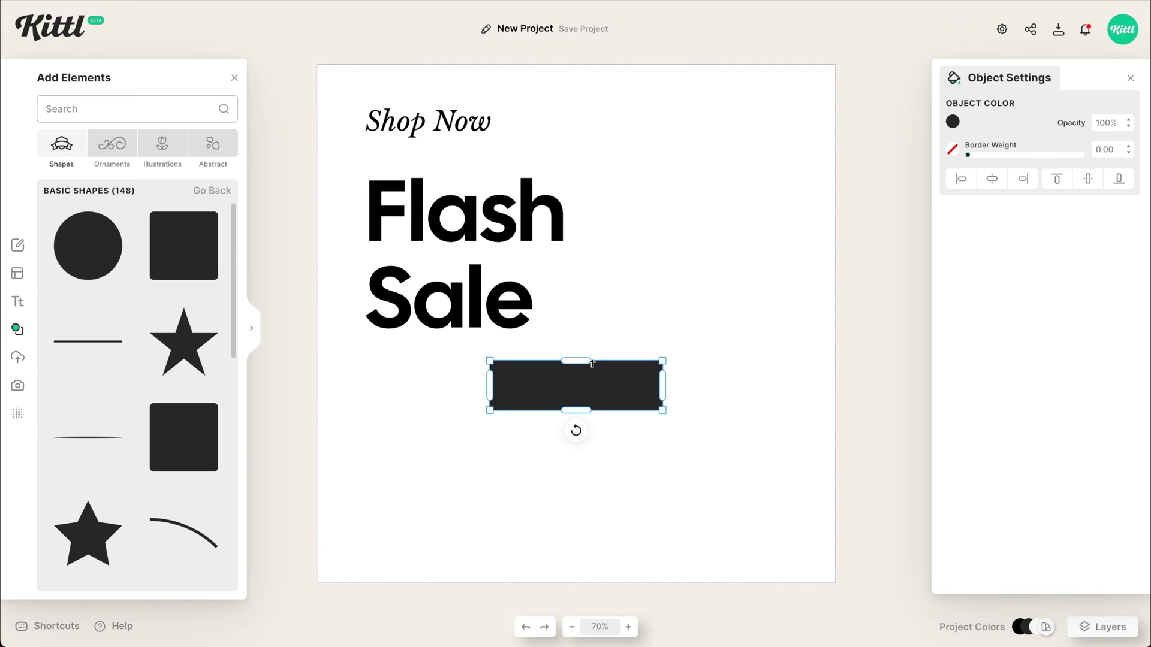
Position the dark rectangle over the "Shop Now" text, adjust its height slightly and send it to the back
drag(603, 400, 460, 136)
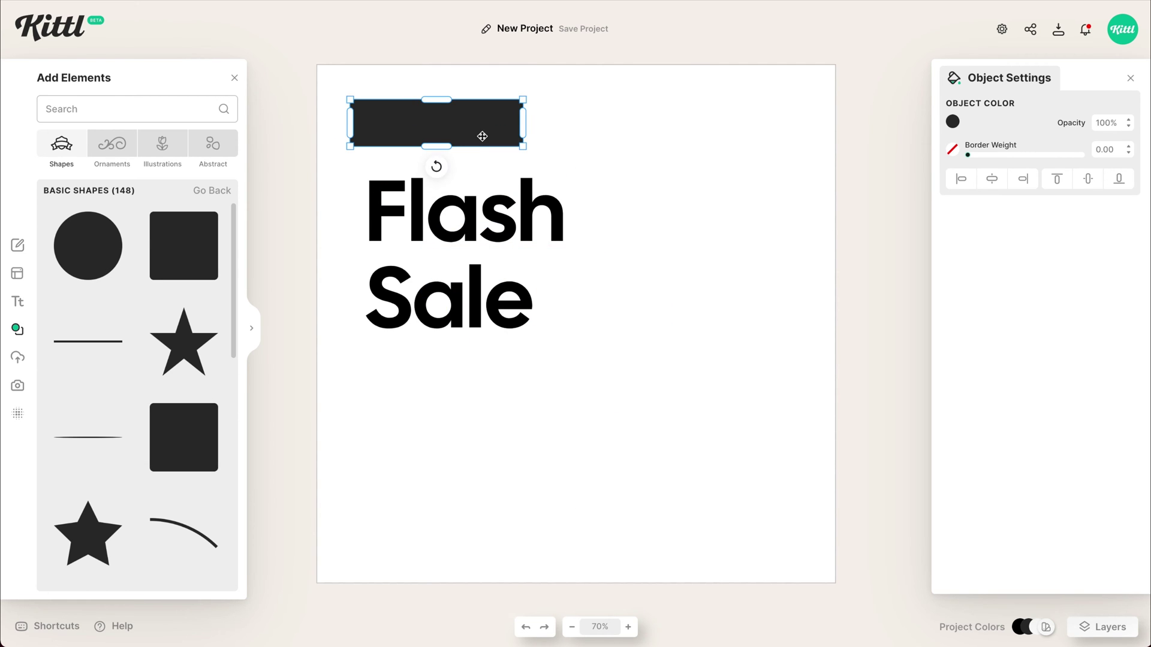
drag(449, 144, 449, 149)
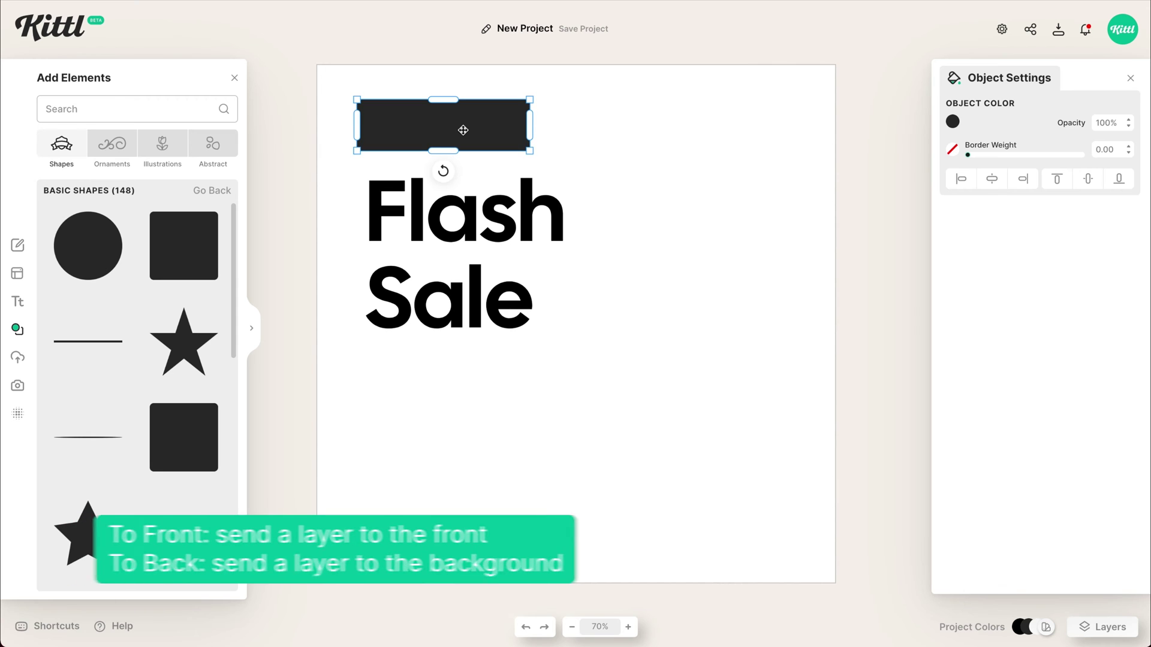
right_click(463, 129)
click(523, 337)
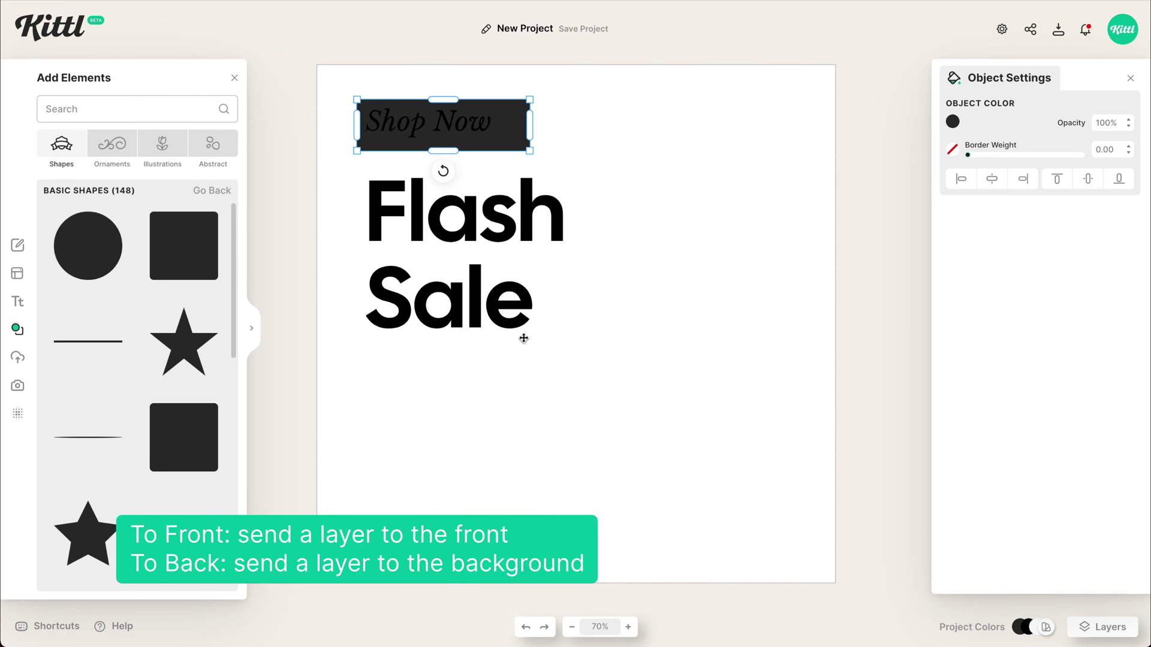
Remove the rectangle's fill and give it a black border with a weight of 4.00
click(953, 121)
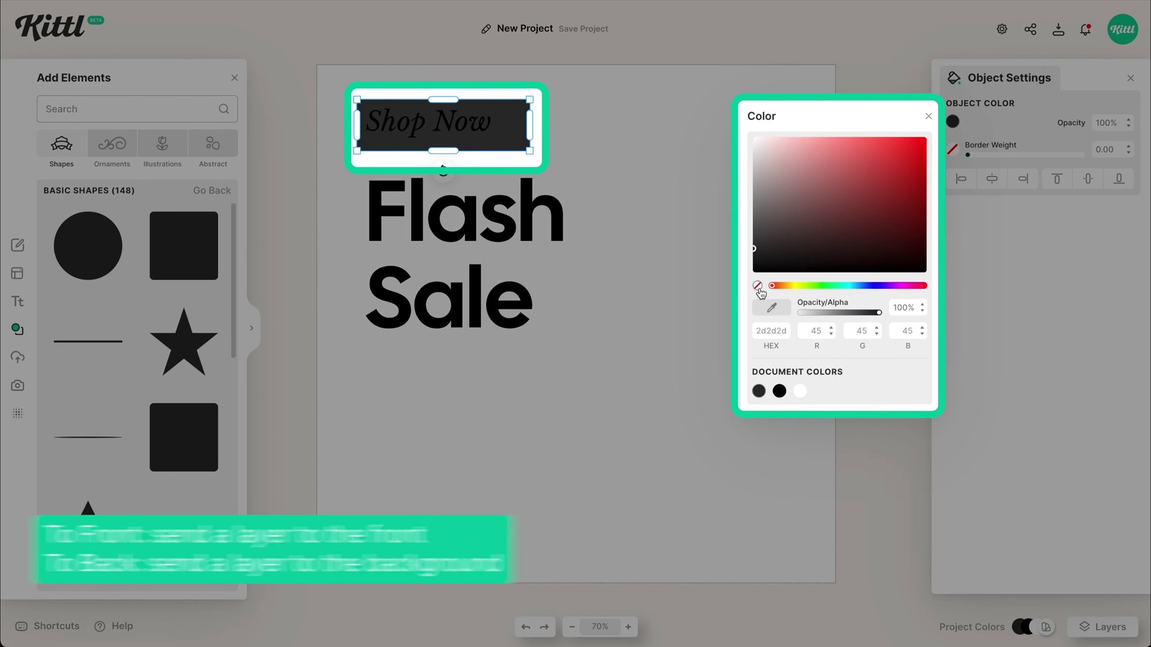
click(758, 286)
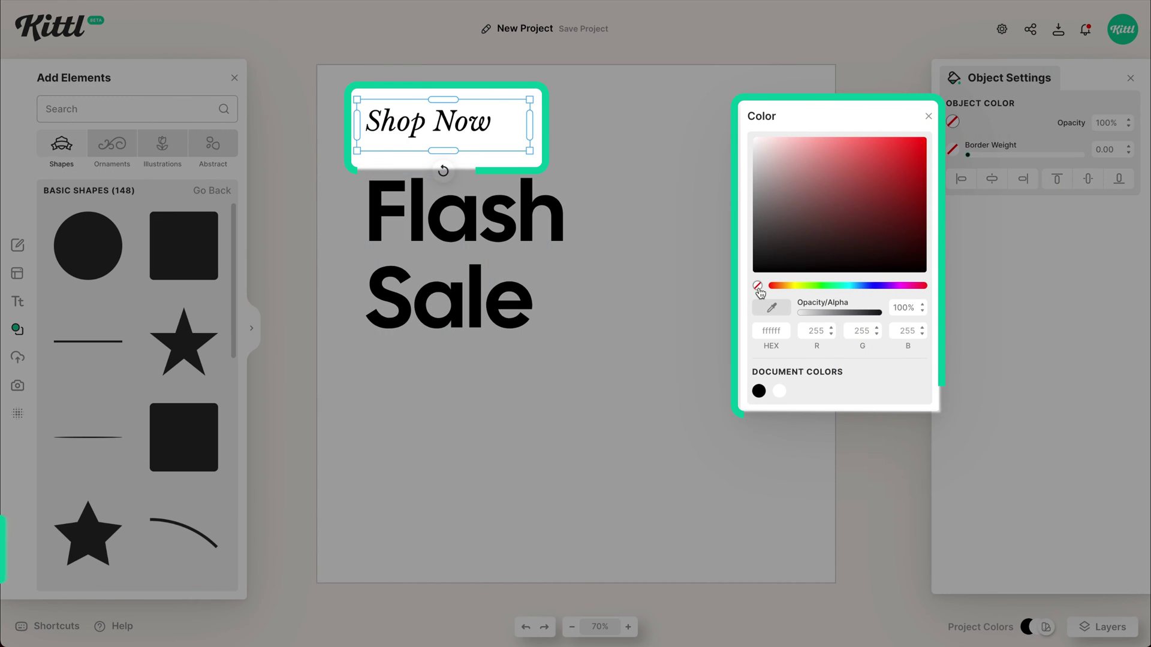
click(1015, 236)
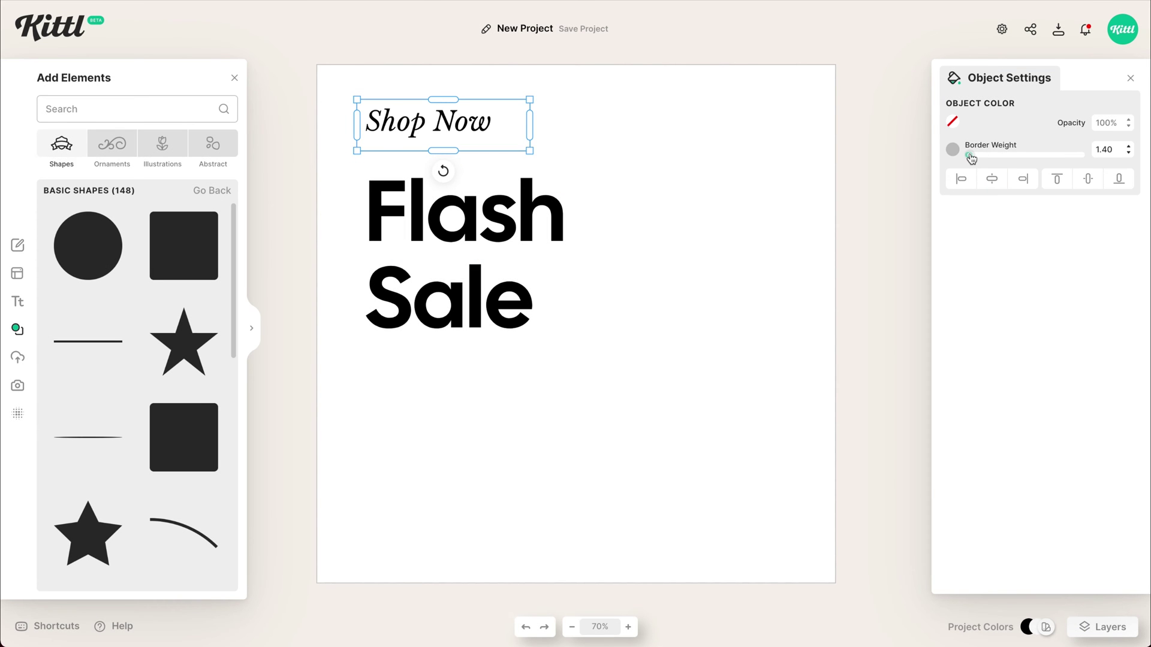
click(950, 149)
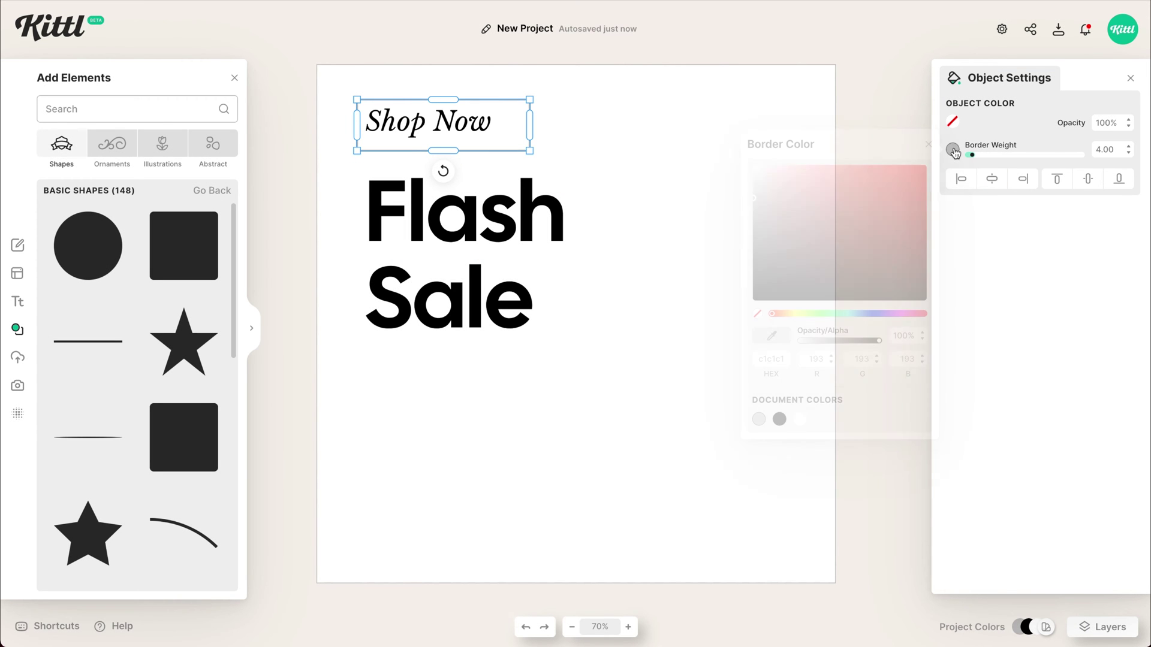
Center-align the "Shop Now" text and widen its text box to match the outlined rectangle
drag(457, 124, 465, 127)
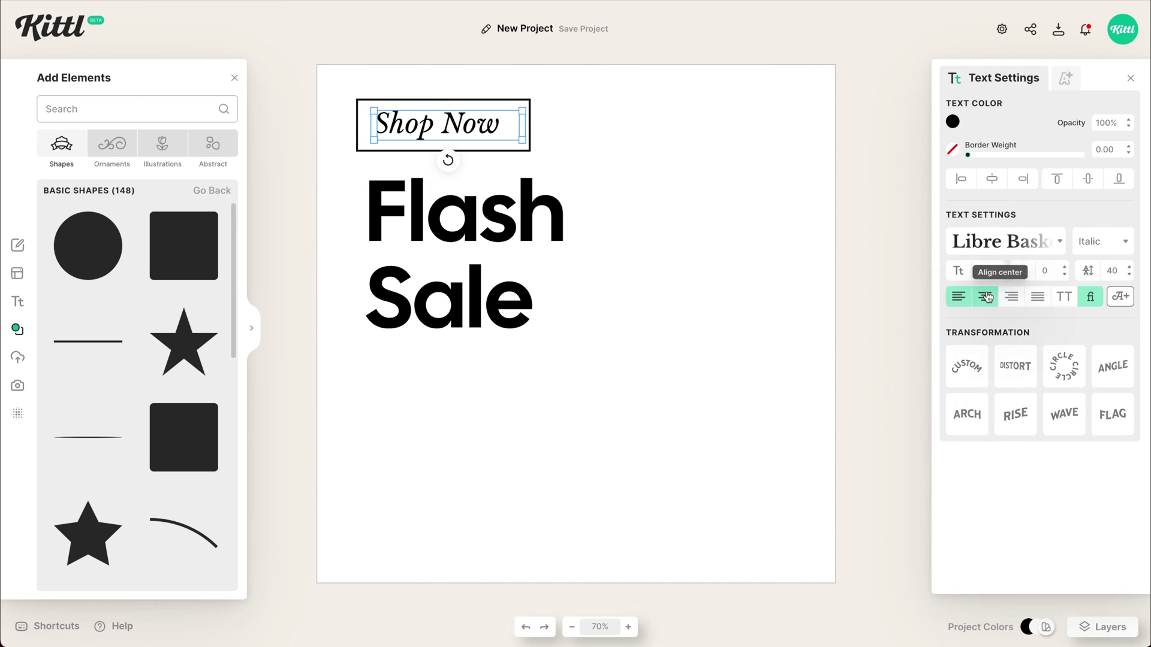
click(984, 297)
drag(374, 125, 358, 125)
click(599, 132)
Scale down the "Shop Now" text and its outlined rectangle together into a smaller button above the headline
click(456, 125)
drag(518, 125, 494, 104)
shift+click(479, 146)
click(630, 163)
scroll(630, 163, down, 4)
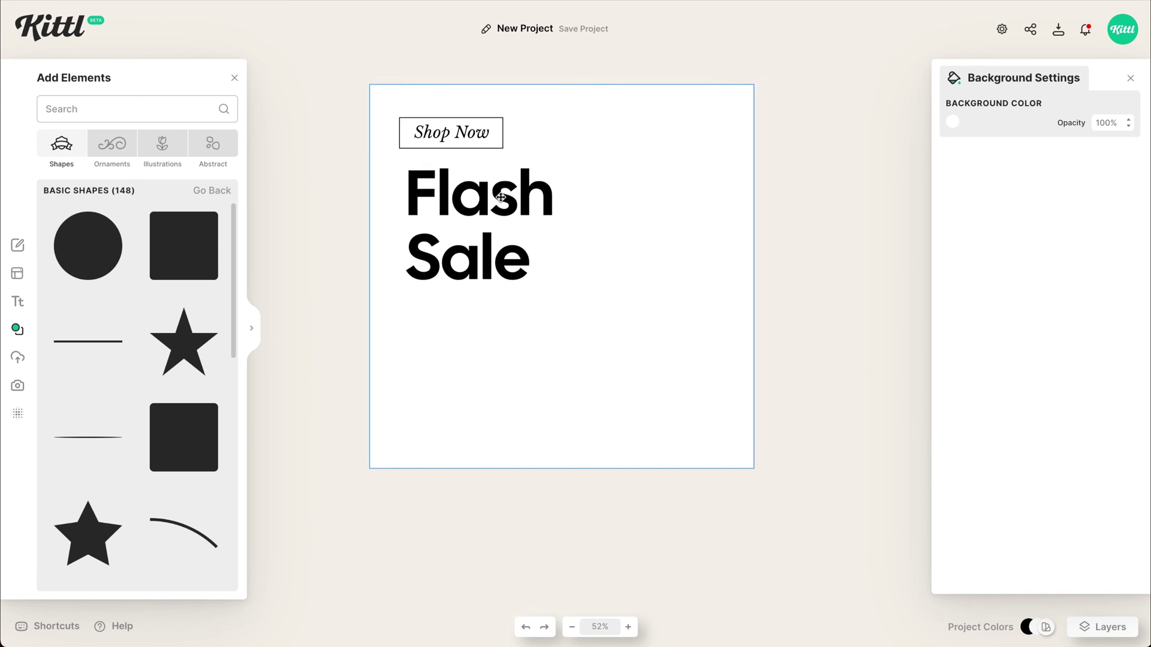
Shift the "Flash Sale" headline slightly so its left edge lines up with the button outline
click(453, 131)
shift+click(488, 116)
scroll(487, 115, up, 6)
drag(489, 265, 478, 266)
click(693, 304)
scroll(693, 304, down, 4)
scroll(693, 303, down, 2)
scroll(694, 304, right, 1)
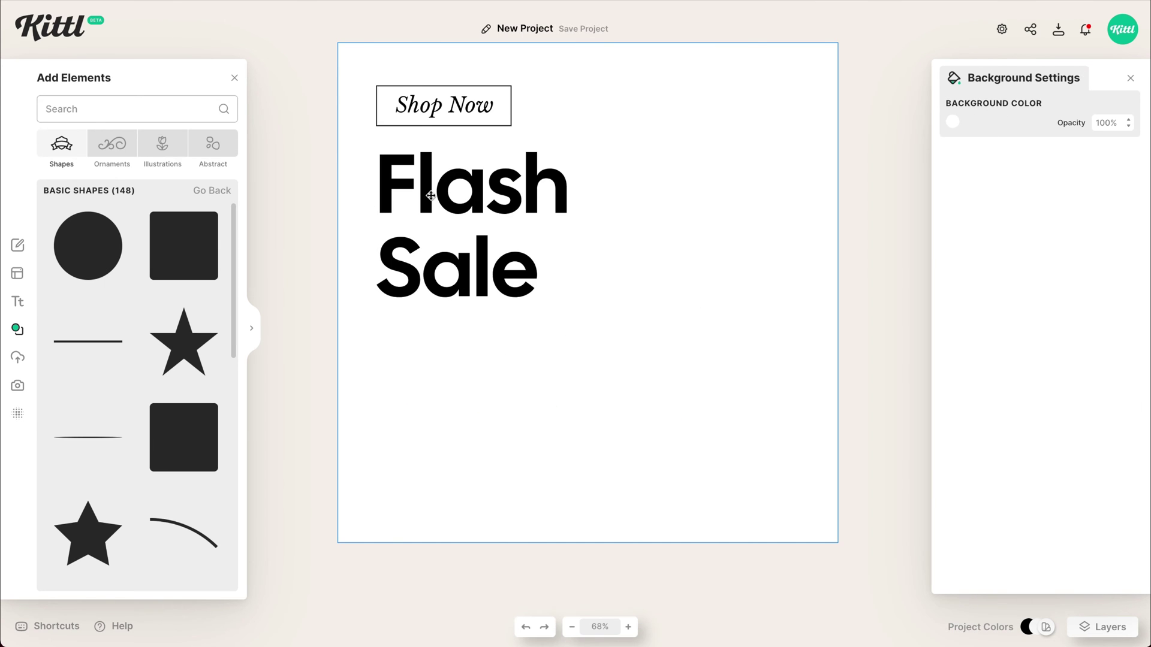
Add a new headline text reading "25% OFF Selected Items"
click(18, 303)
click(110, 112)
text(25% OFF Selected Items)
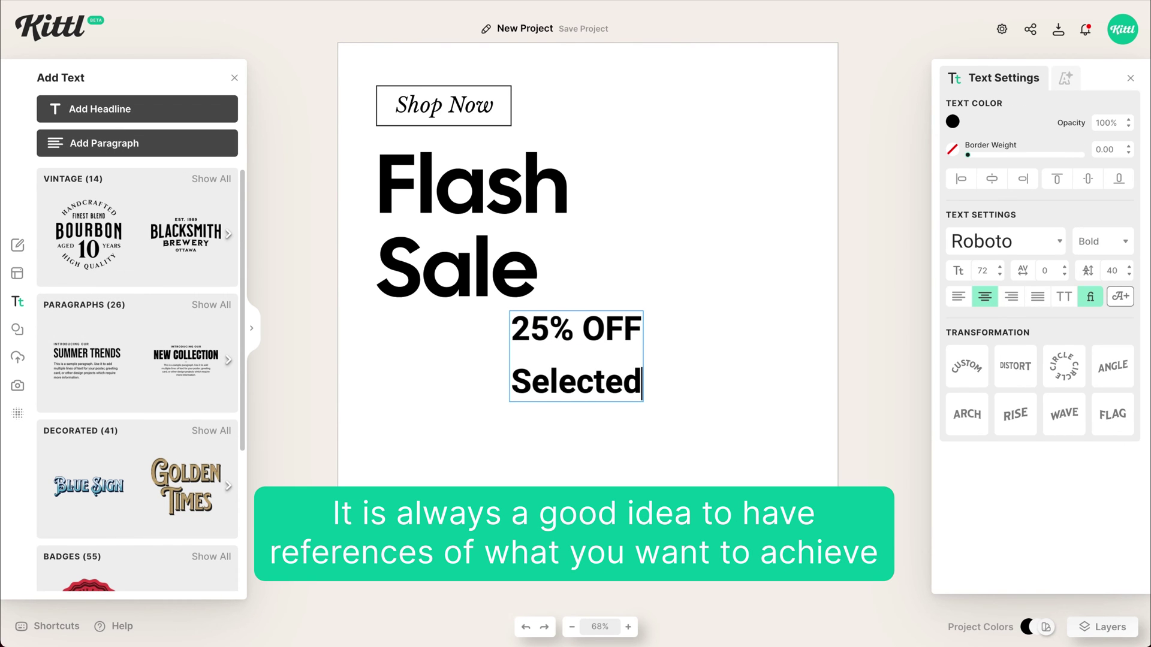
Widen the "25% OFF Selected Items" text box, left-align it and place it directly below the "Flash Sale" headline
click(652, 278)
drag(644, 371, 760, 372)
click(958, 296)
drag(606, 325, 451, 337)
Set the discount text to Libre Baskerville Regular at size 45
click(470, 104)
click(456, 335)
click(965, 241)
click(832, 157)
double_click(982, 270)
text(45)
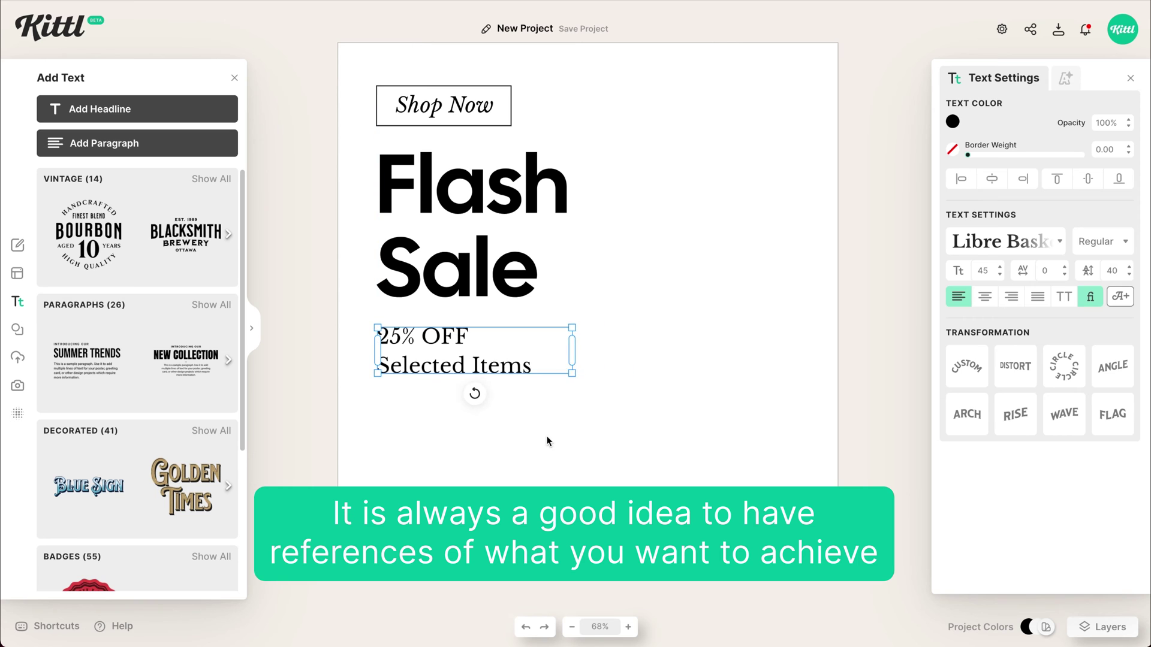
click(548, 441)
scroll(638, 342, down, 2)
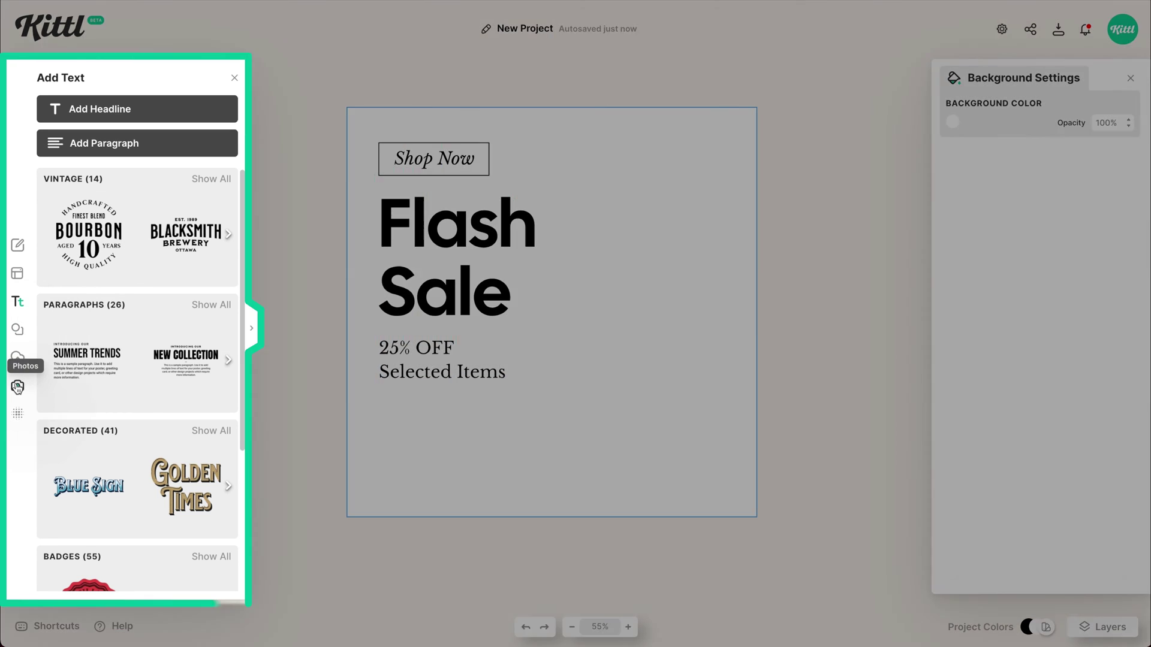
Search the photo library for "fashion" and place the blue-dress and yellow-dress photos on the artboard
click(18, 386)
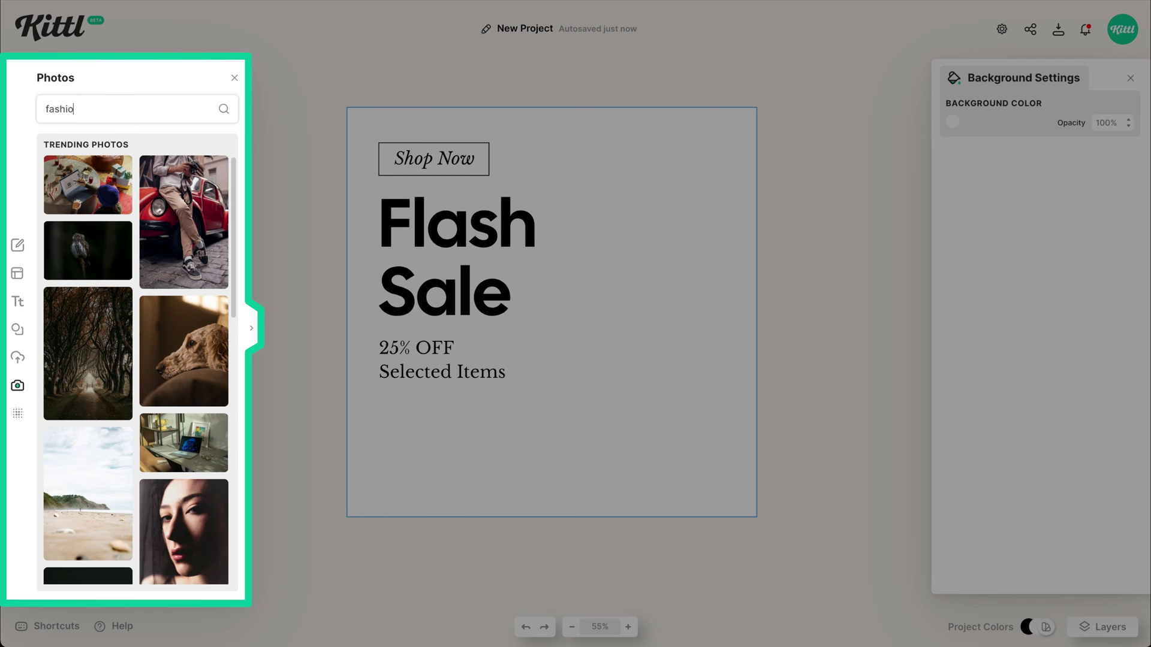
text(fashion)
key(Return)
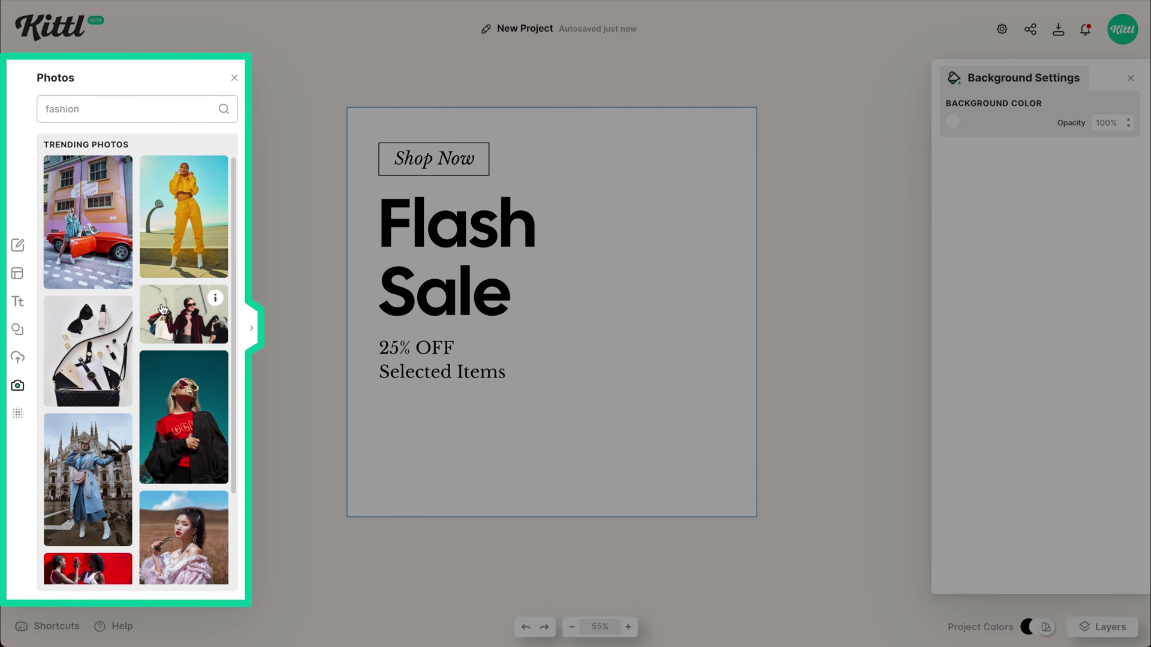
scroll(180, 237, down, 5)
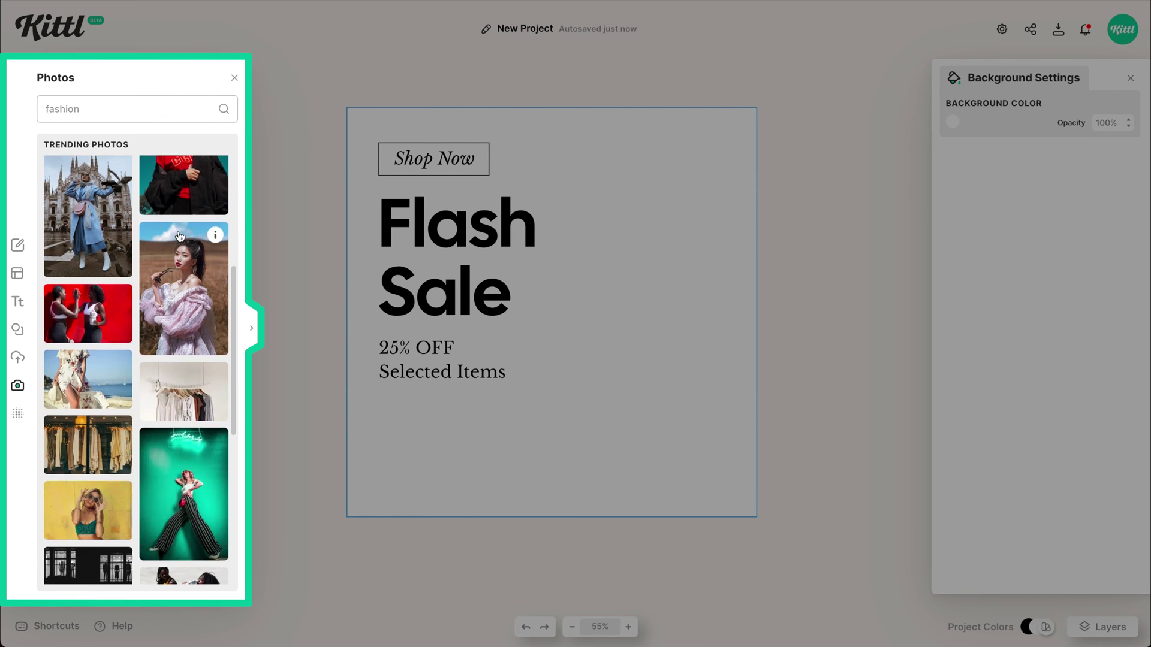
scroll(180, 237, down, 20)
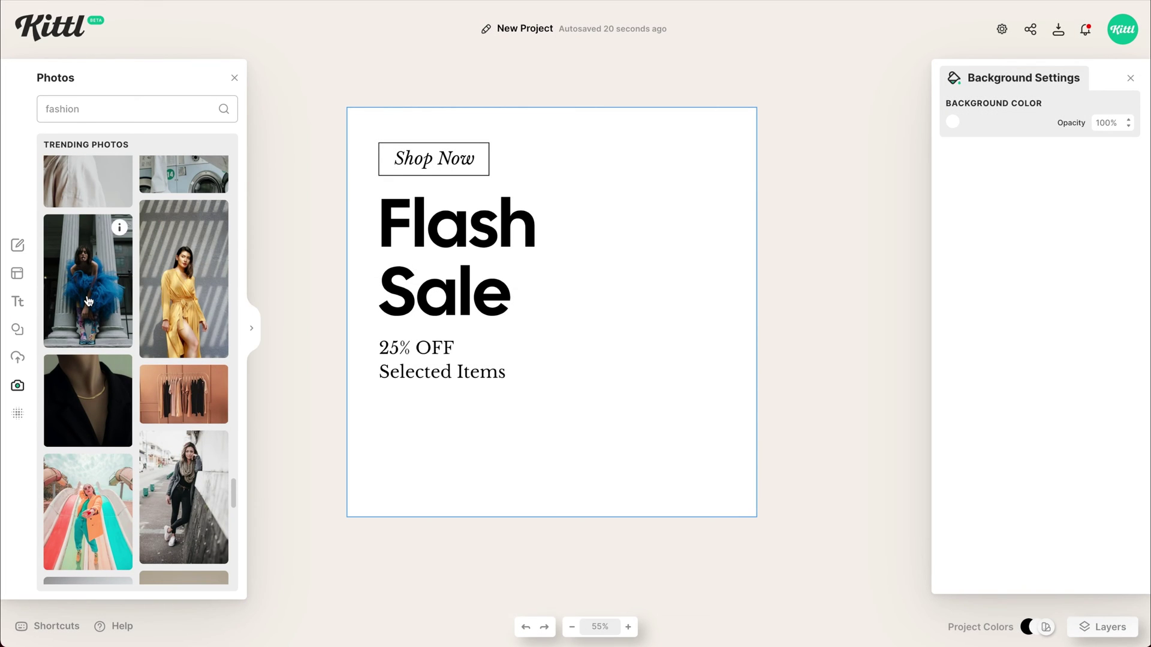
drag(88, 301, 602, 247)
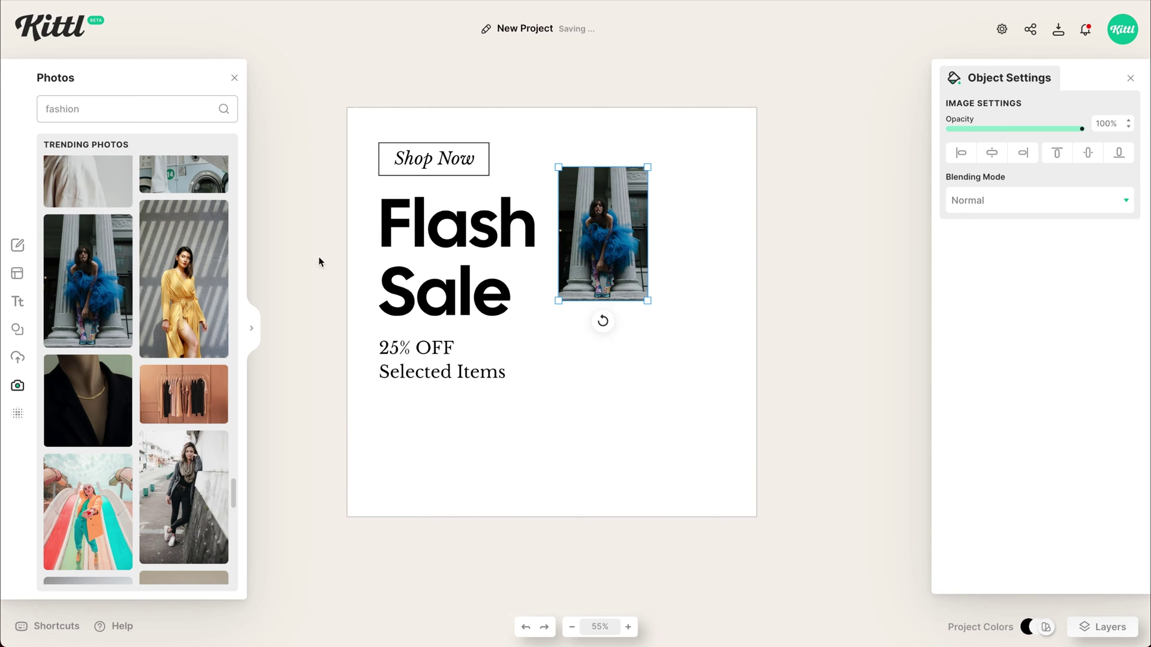
drag(198, 291, 668, 339)
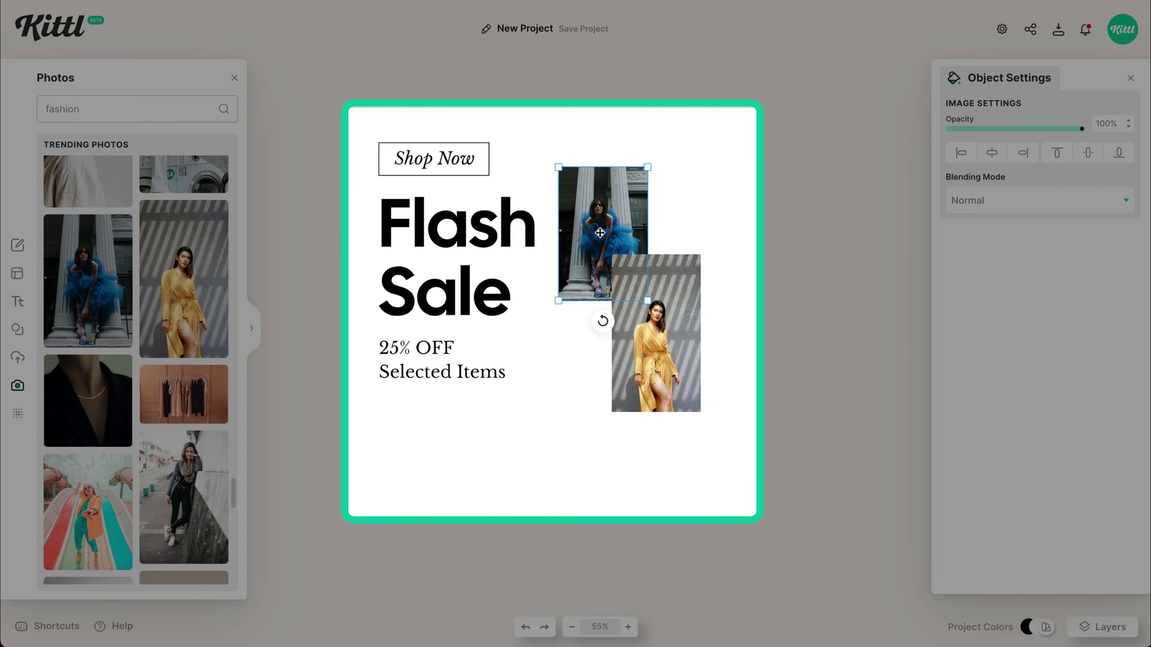
Delete the blue-dress photo and enlarge the yellow-dress photo to fill the right half of the artboard
key(Delete)
drag(654, 321, 600, 163)
drag(646, 256, 863, 499)
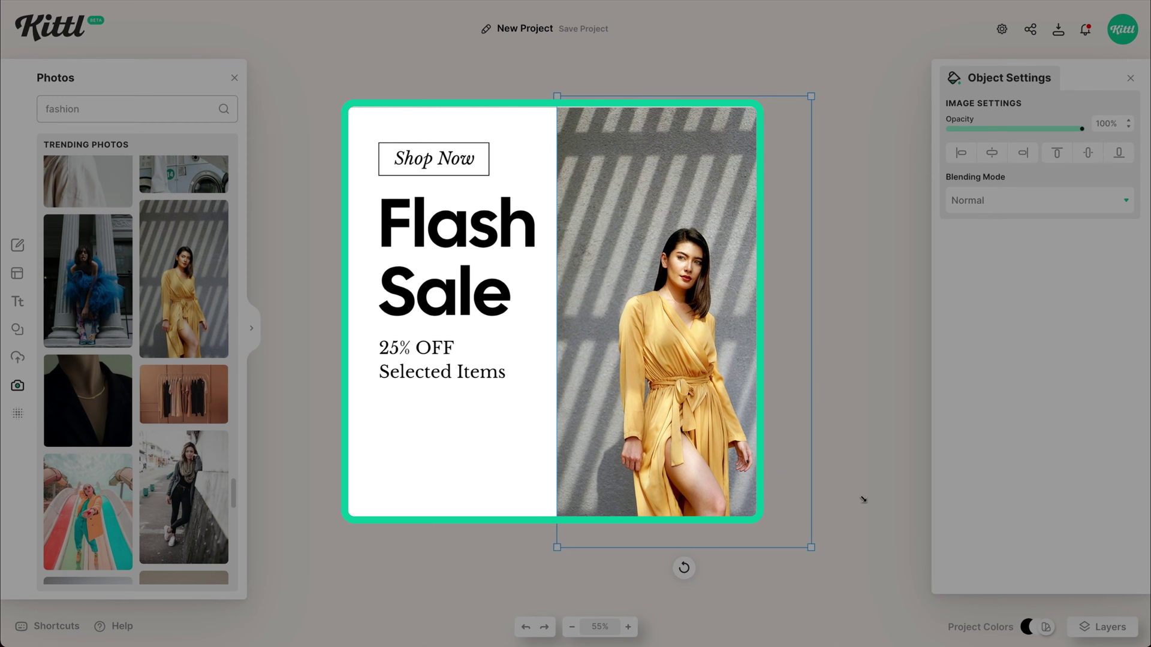
drag(753, 423, 730, 397)
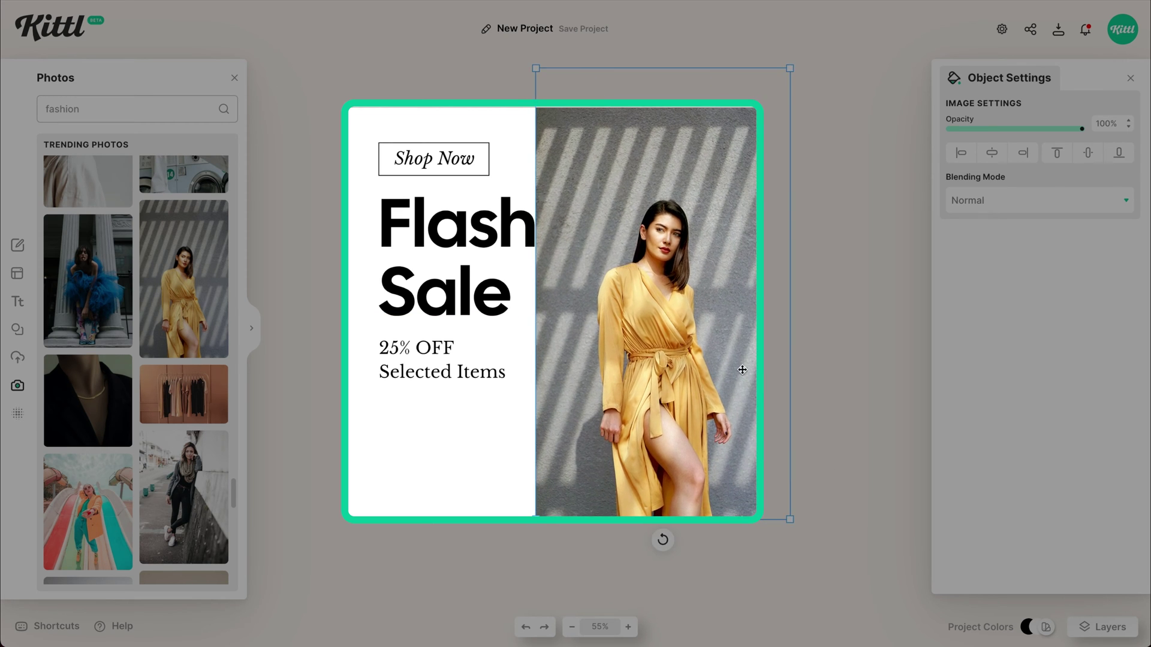
drag(791, 70, 851, 13)
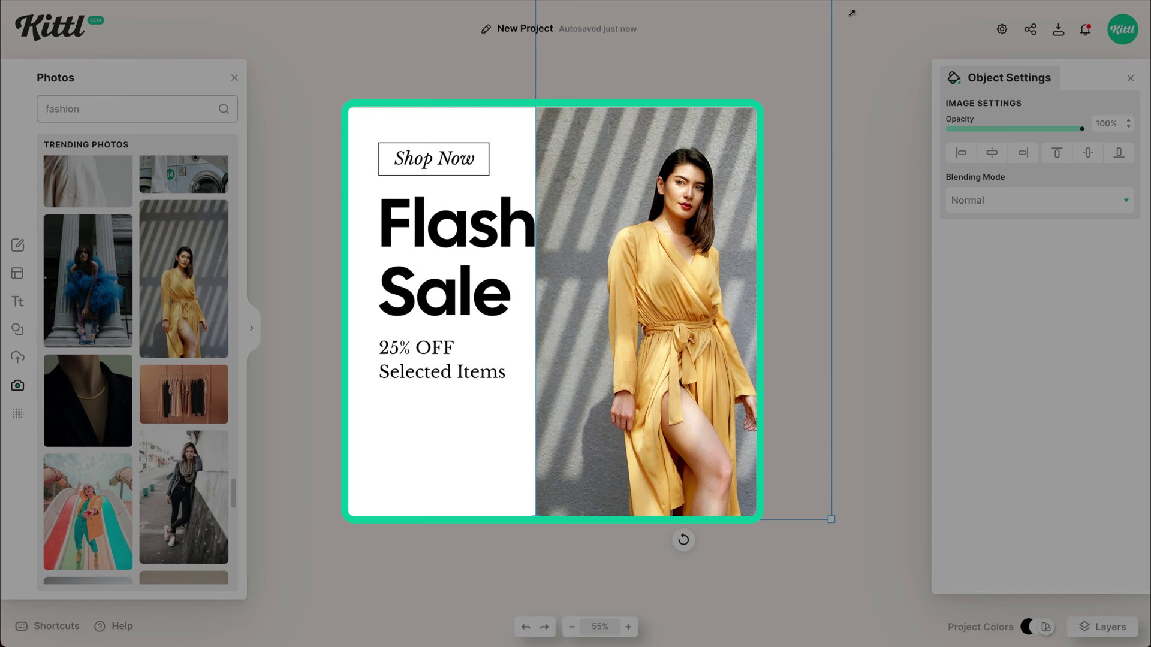
drag(699, 144, 695, 143)
click(311, 187)
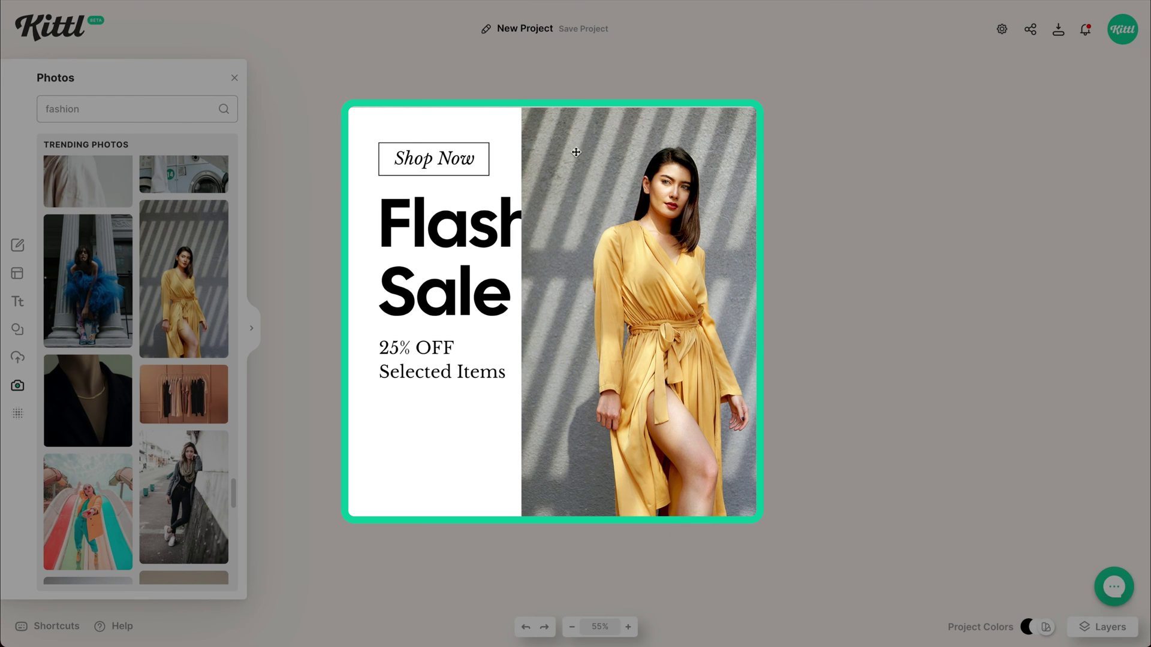
Send the yellow-dress photo to the back, behind the headline text
click(669, 177)
right_click(667, 175)
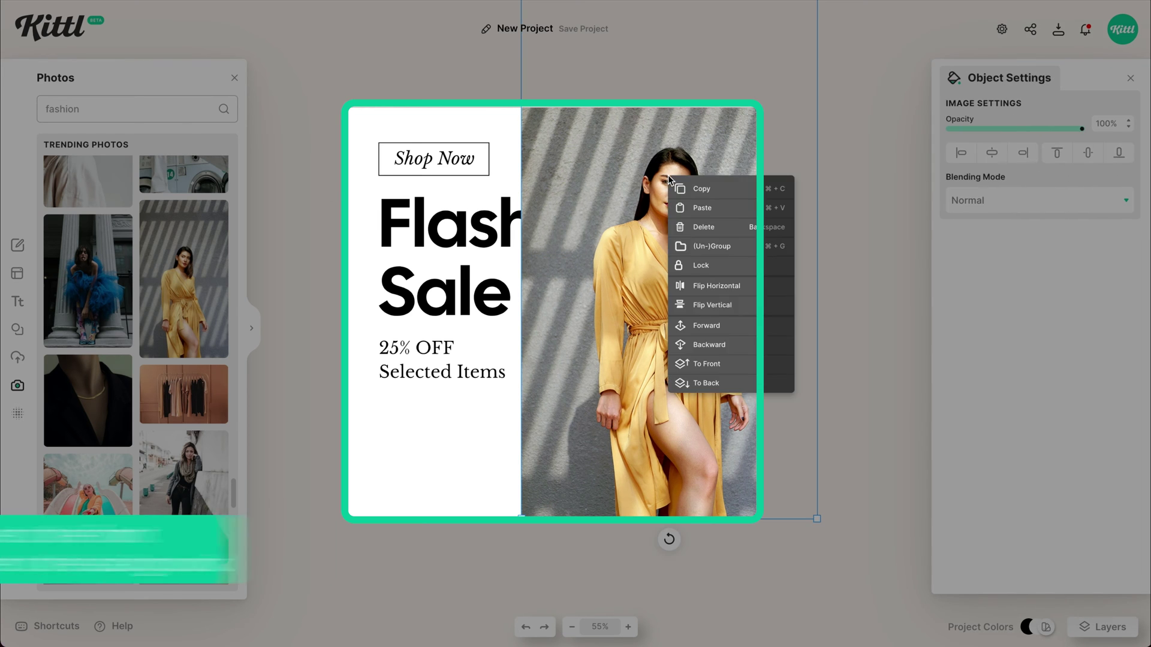
click(742, 384)
click(861, 383)
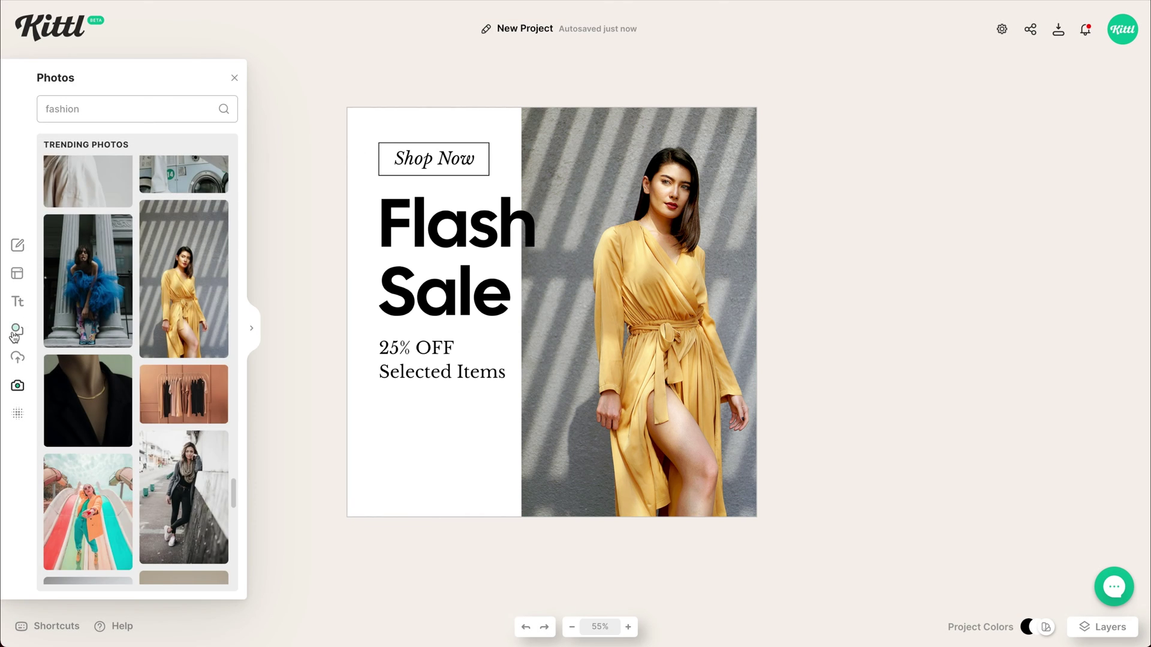
Cover the artboard's left half behind the text with a solid square, colored in gold sampled from the dress
click(16, 331)
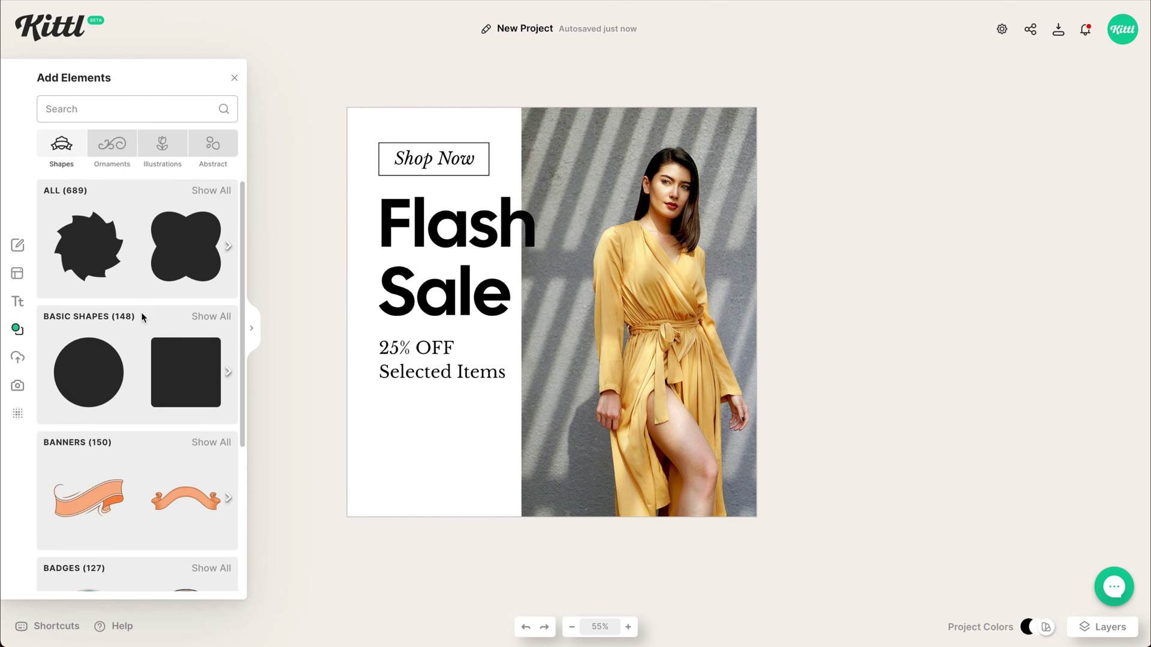
click(181, 373)
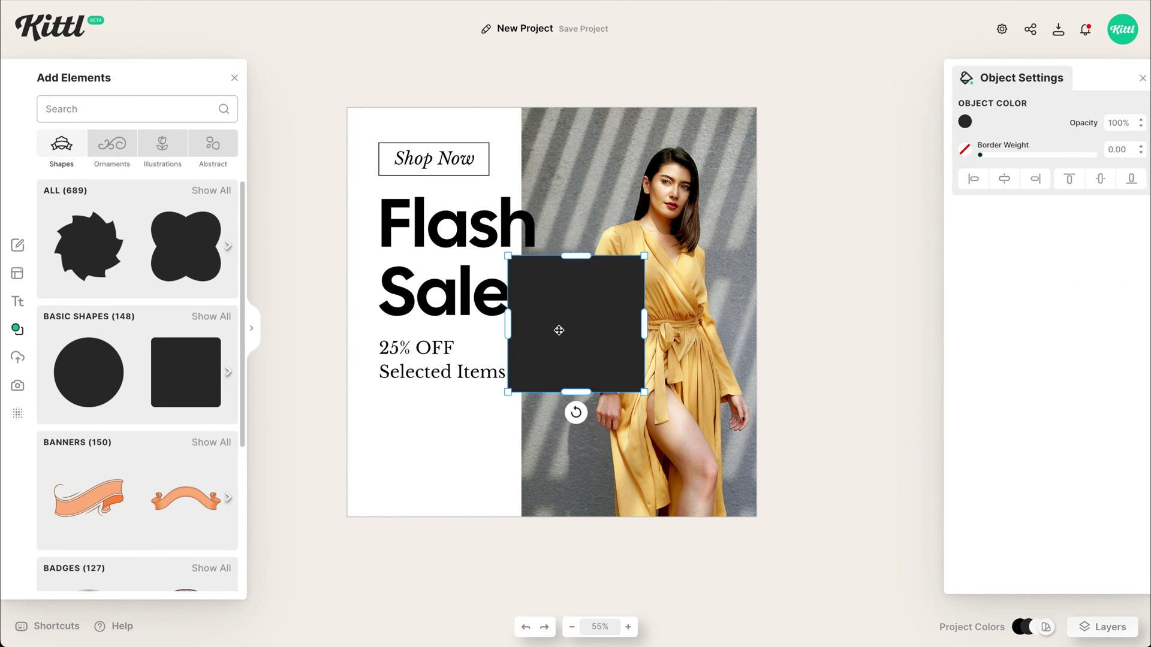
drag(565, 327, 385, 157)
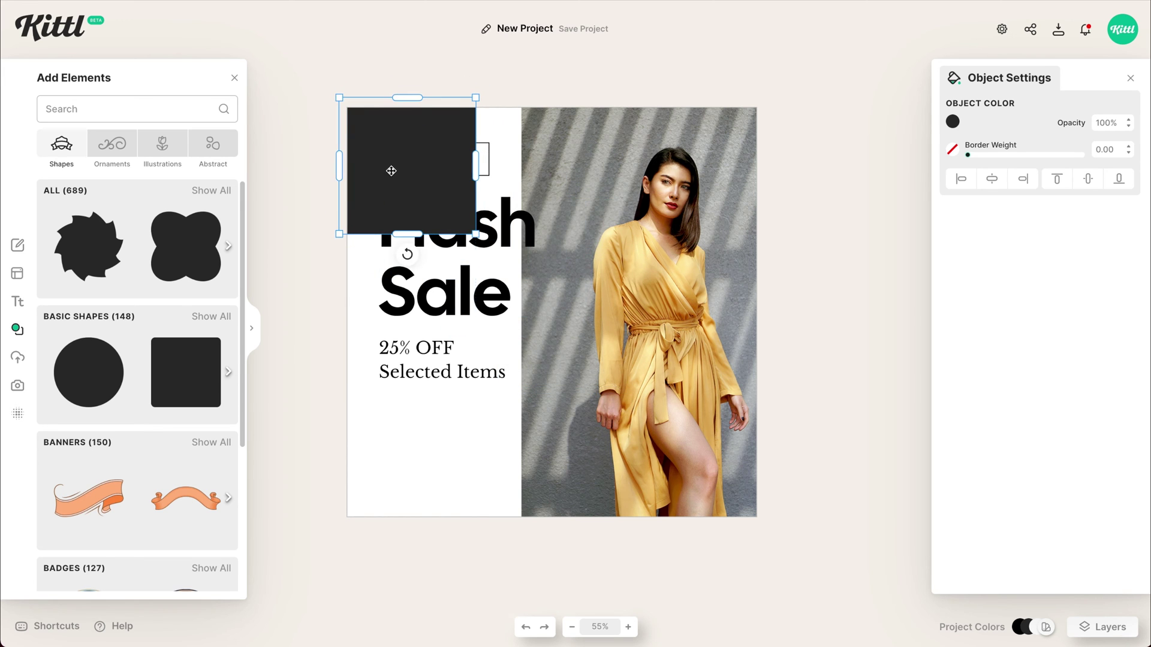
drag(479, 171, 551, 182)
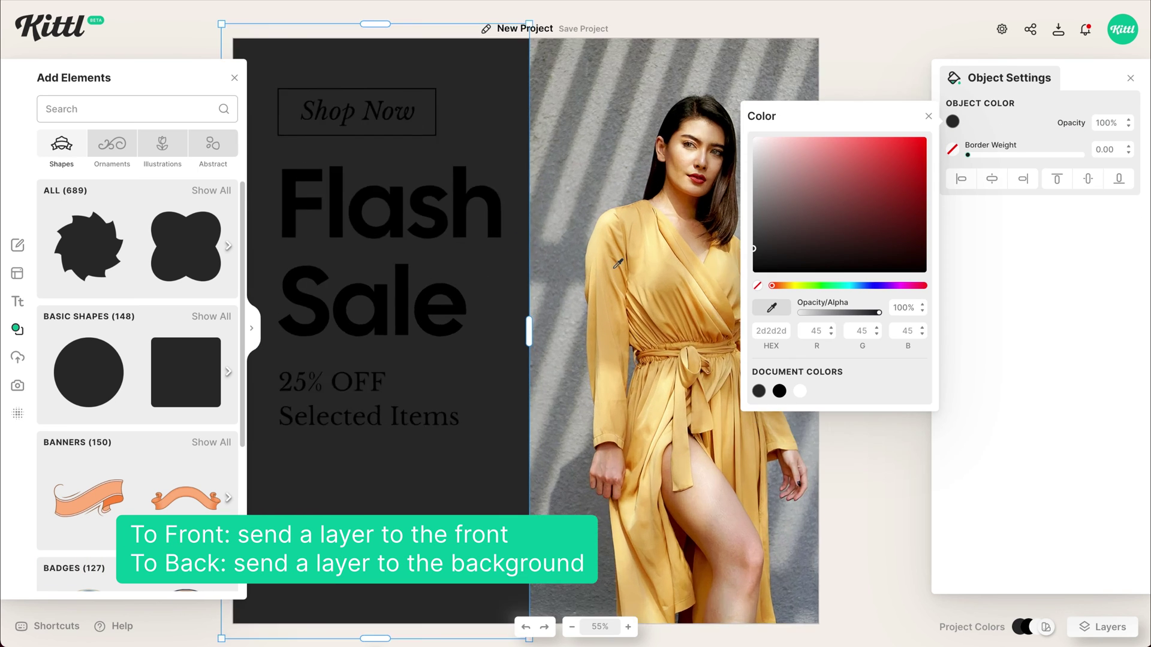
click(772, 307)
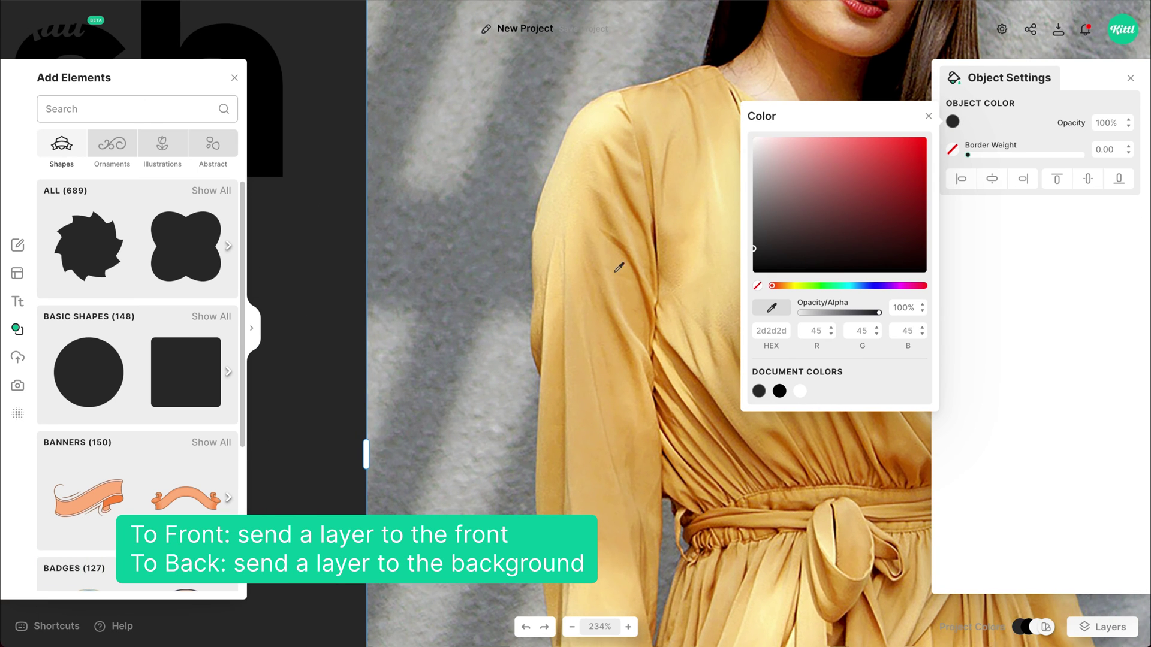
click(614, 227)
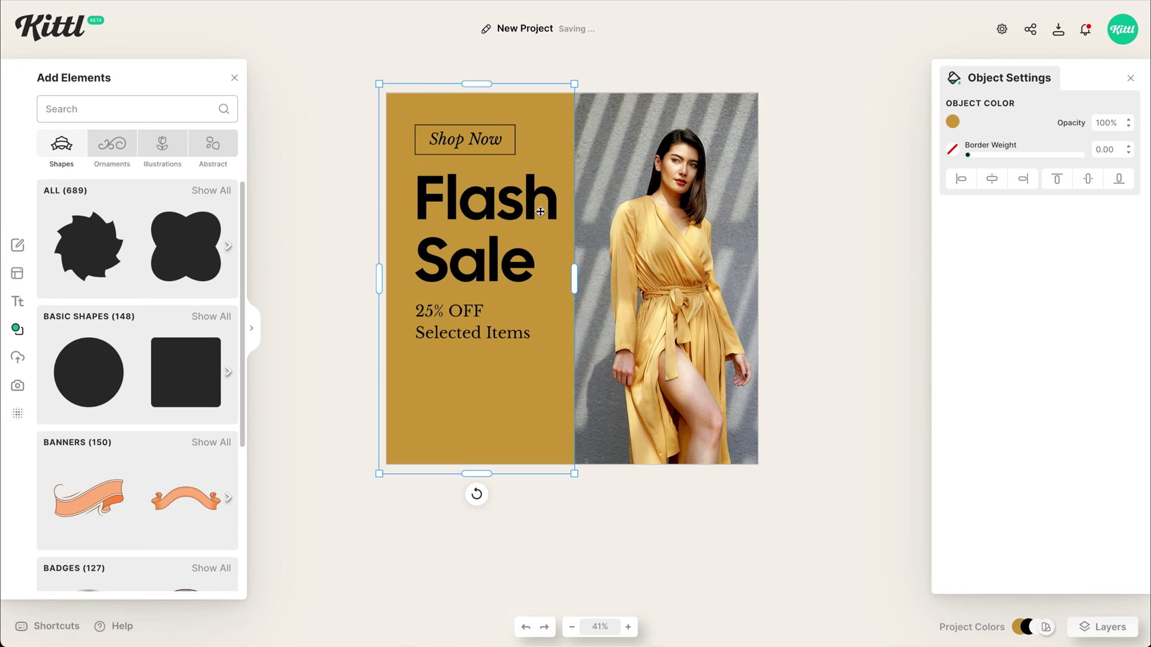
Recolor the button outline and all three texts together to white (ffffff)
drag(316, 84, 491, 387)
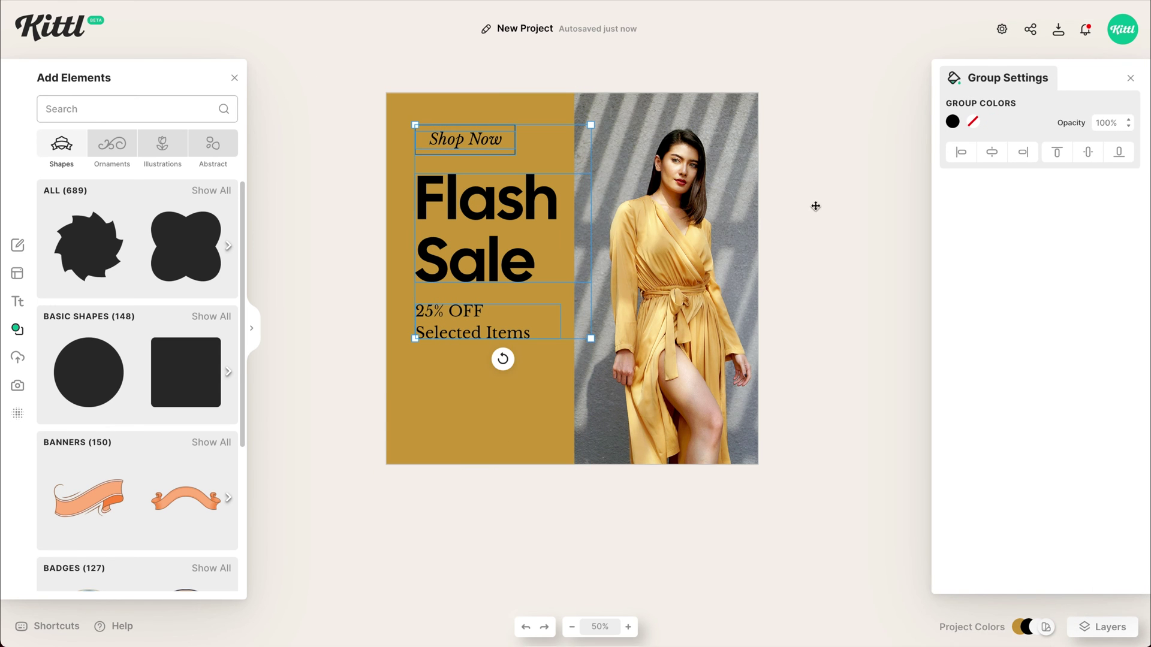
click(952, 127)
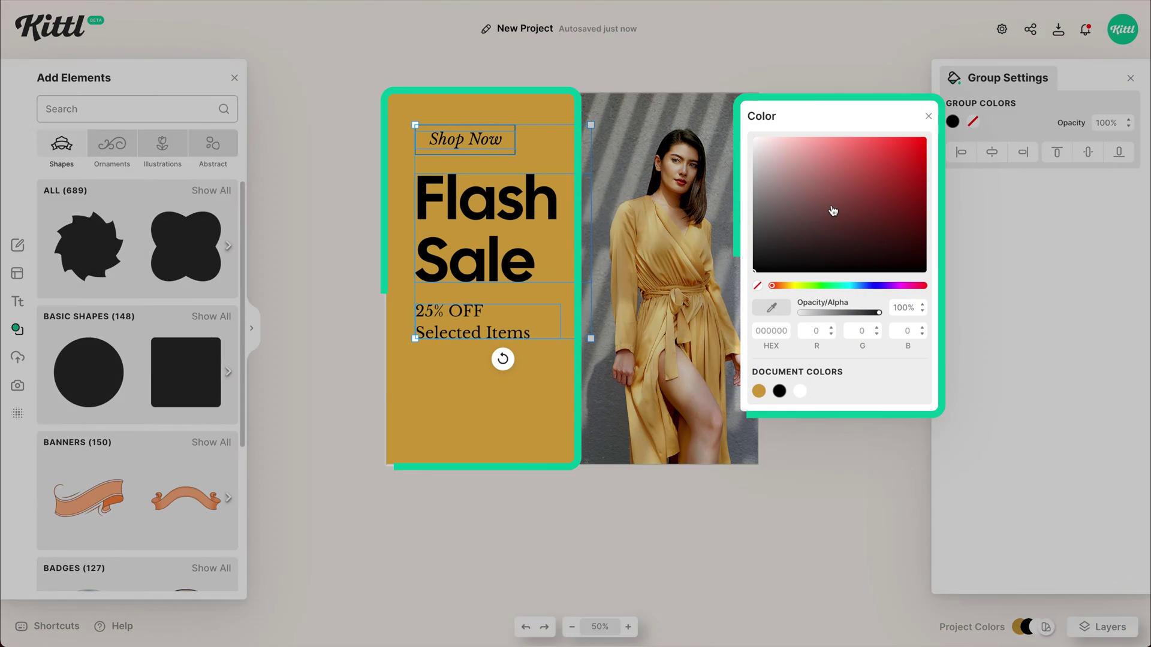
drag(832, 208, 700, 96)
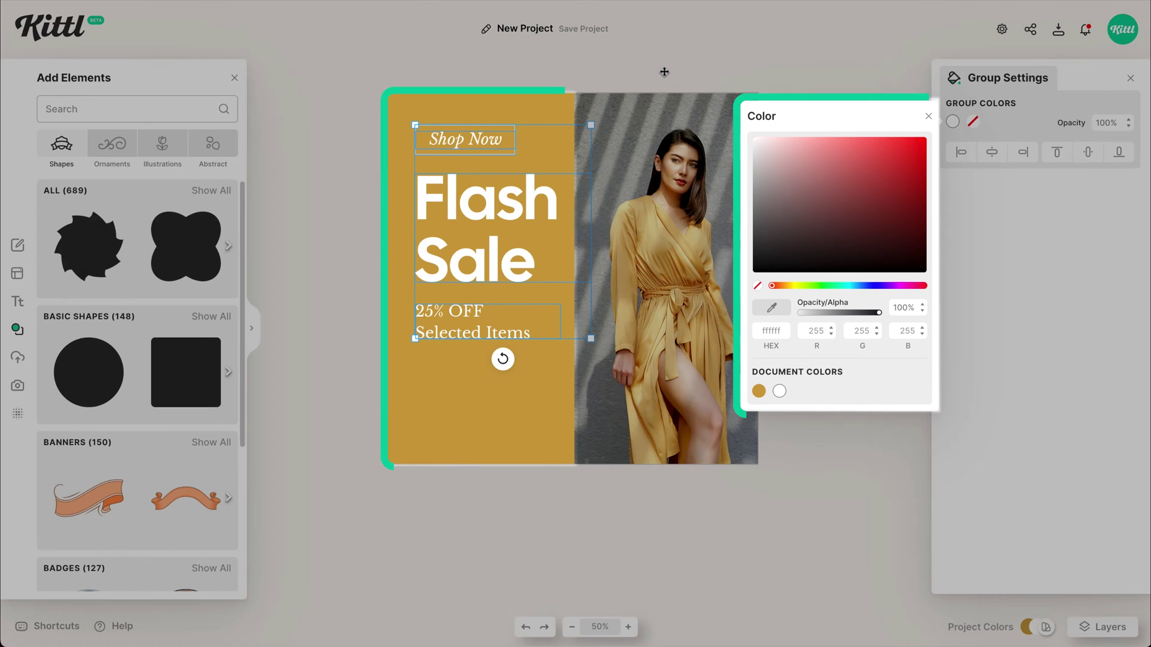
click(664, 72)
scroll(664, 72, right, 1)
scroll(664, 71, down, 1)
click(850, 165)
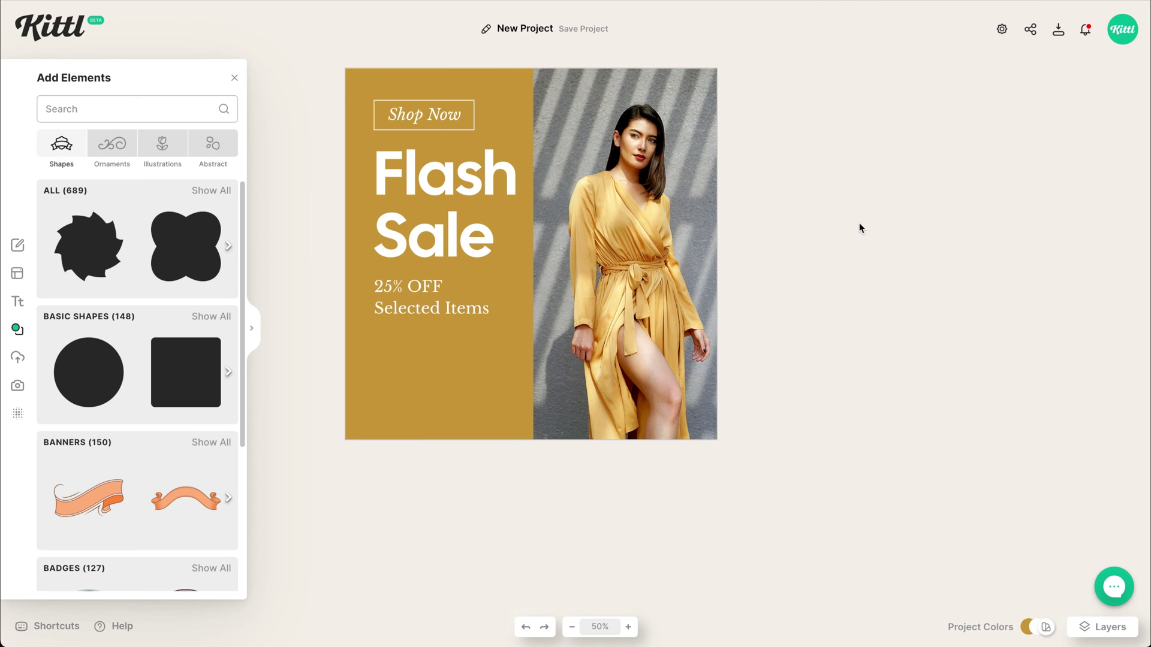
Lighten the gold project color to ecbb57
click(998, 627)
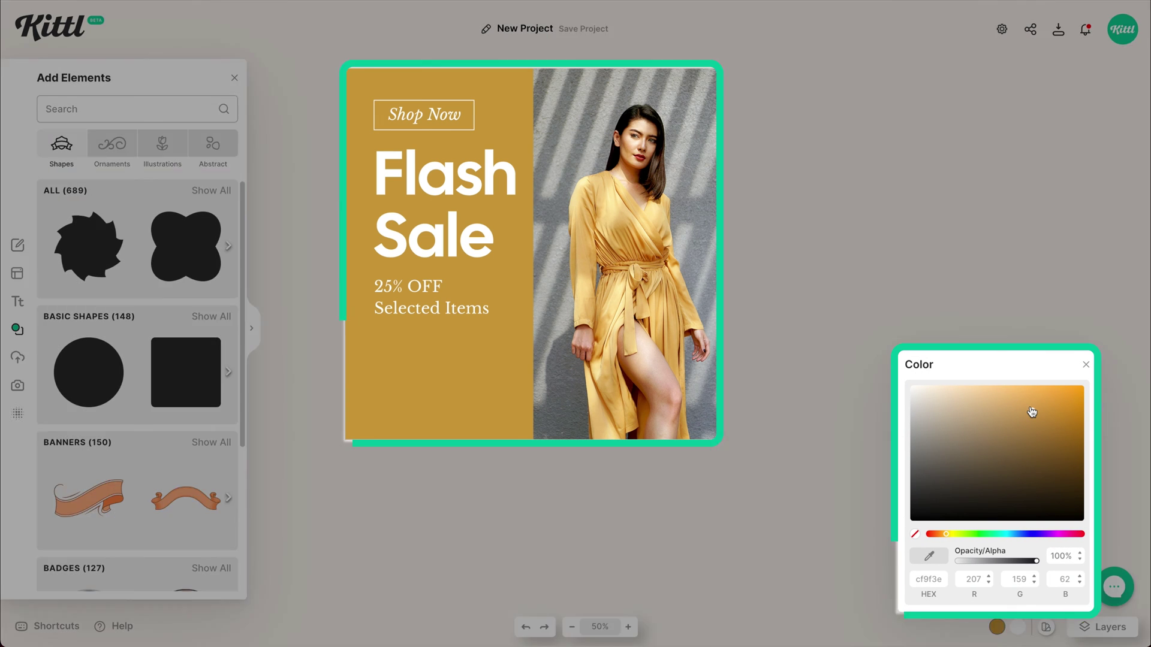
click(1031, 409)
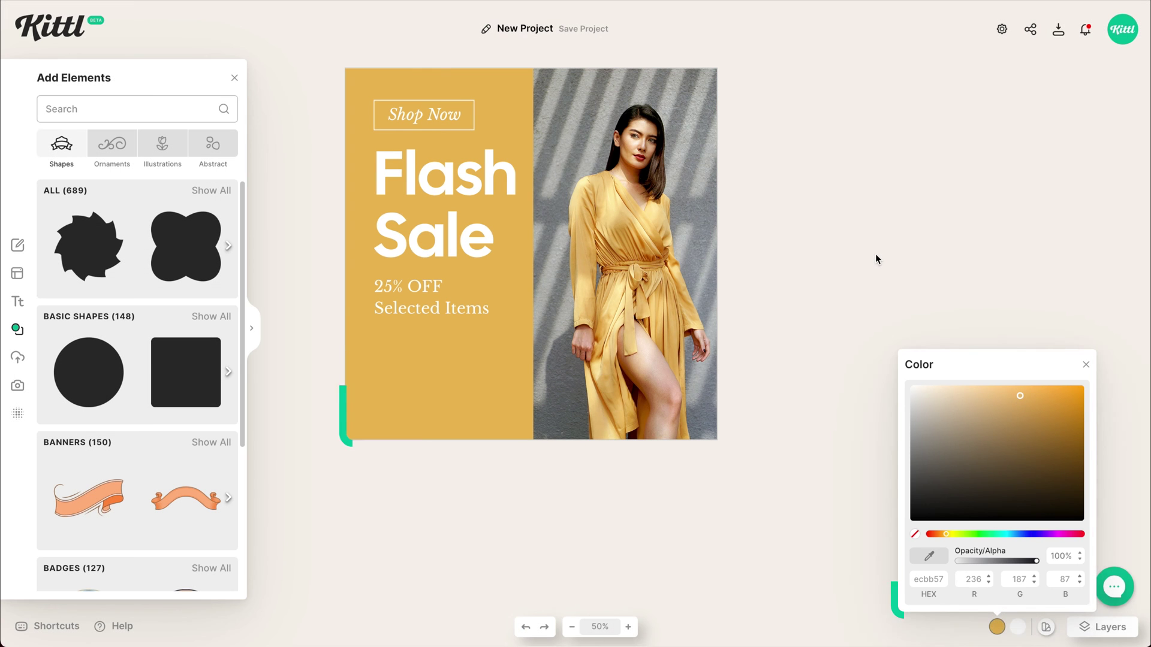
click(874, 260)
Add a solid circle from the basic shapes, shrink it and place it near the artboard's lower-left corner
click(606, 211)
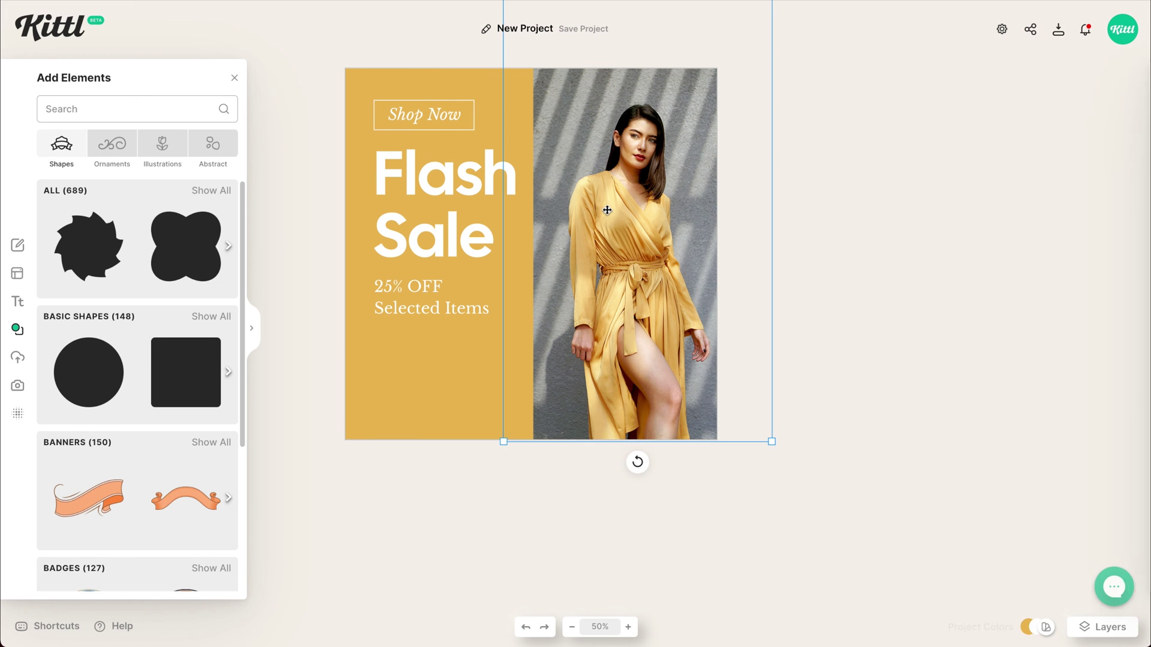
drag(653, 228, 337, 412)
click(822, 264)
scroll(411, 413, up, 5)
click(96, 384)
scroll(347, 409, up, 3)
drag(337, 411, 357, 411)
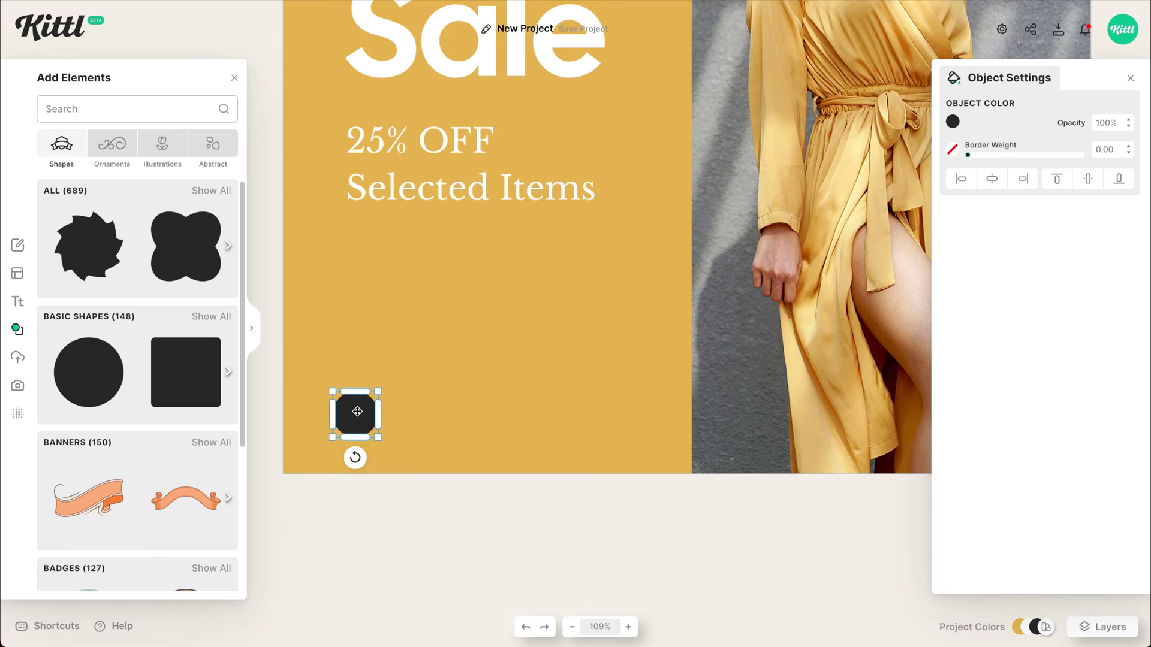
Turn the small circle into an outline with no fill and a dark 2d2d2d border of weight 1.90
scroll(304, 444, up, 8)
click(953, 149)
click(799, 418)
click(952, 122)
click(757, 285)
drag(967, 155, 972, 156)
click(581, 401)
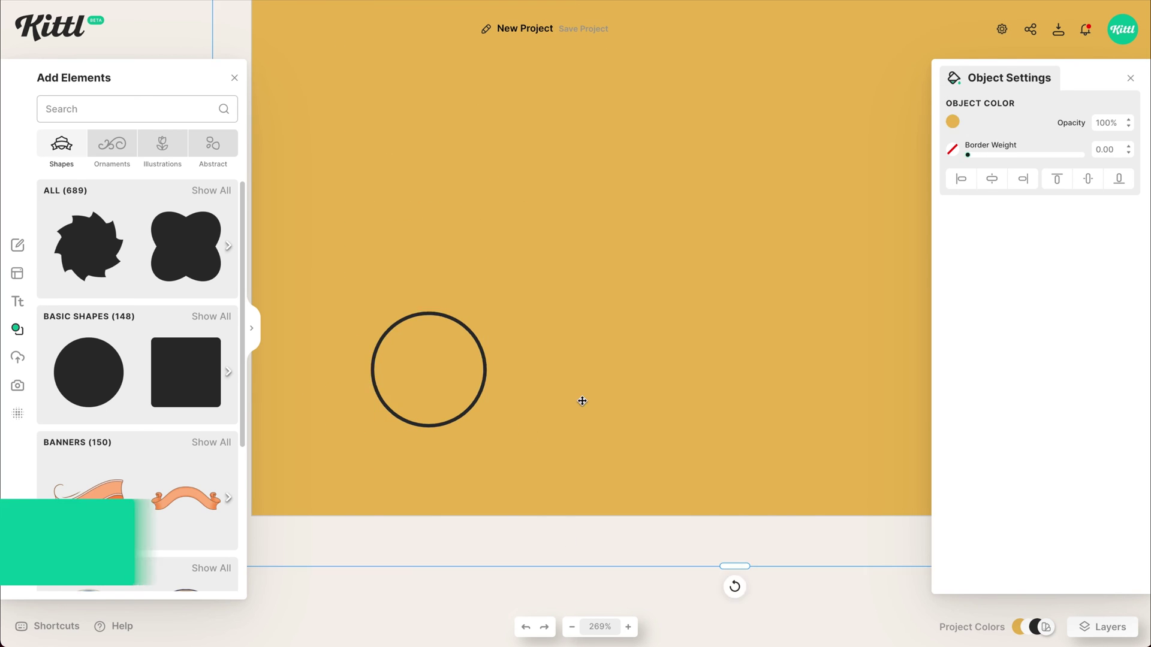
Add the text "Kittlwear" in regular Libre Baskerville and place it beside the circle outline
key(t)
key(shift+Down)
key(shift+Down)
double_click(639, 306)
text(Kittlwear)
click(958, 297)
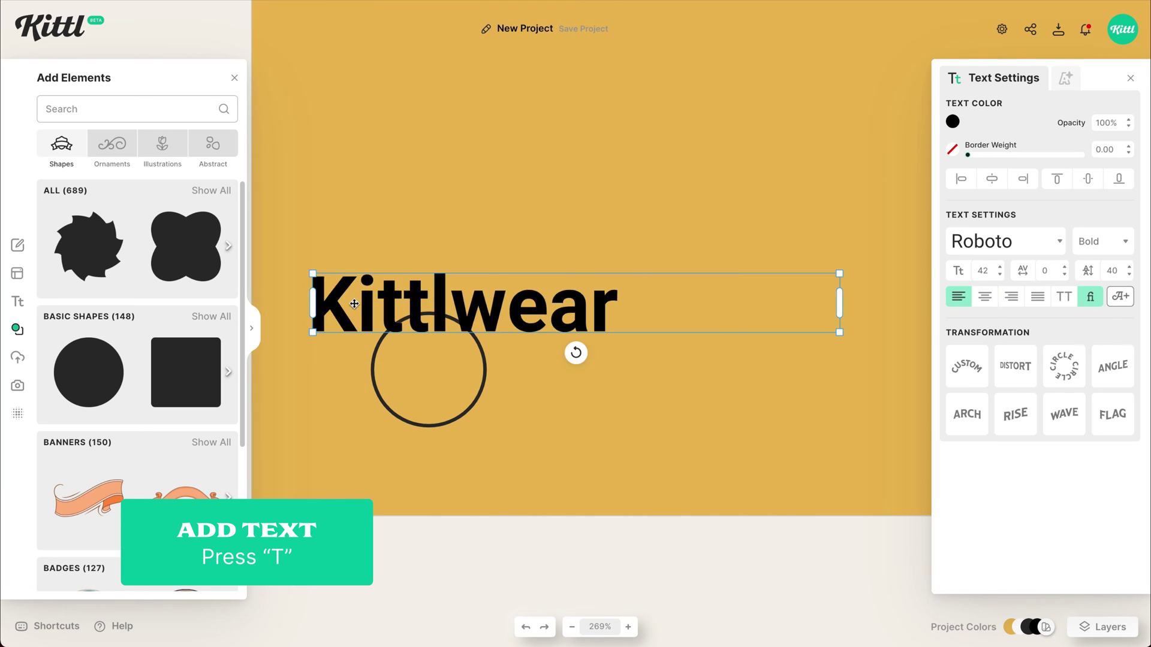
drag(313, 305, 511, 304)
drag(599, 307, 616, 372)
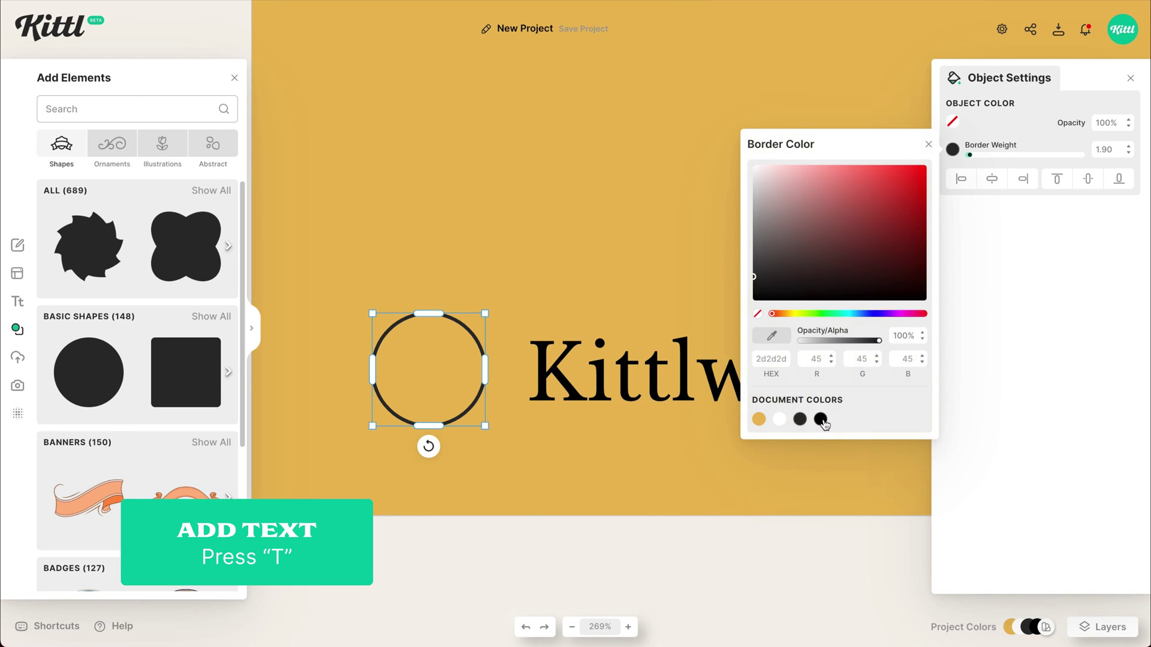
Place a matching letter "K" inside the circle and color the whole Kittlwear logo white
drag(559, 288, 869, 314)
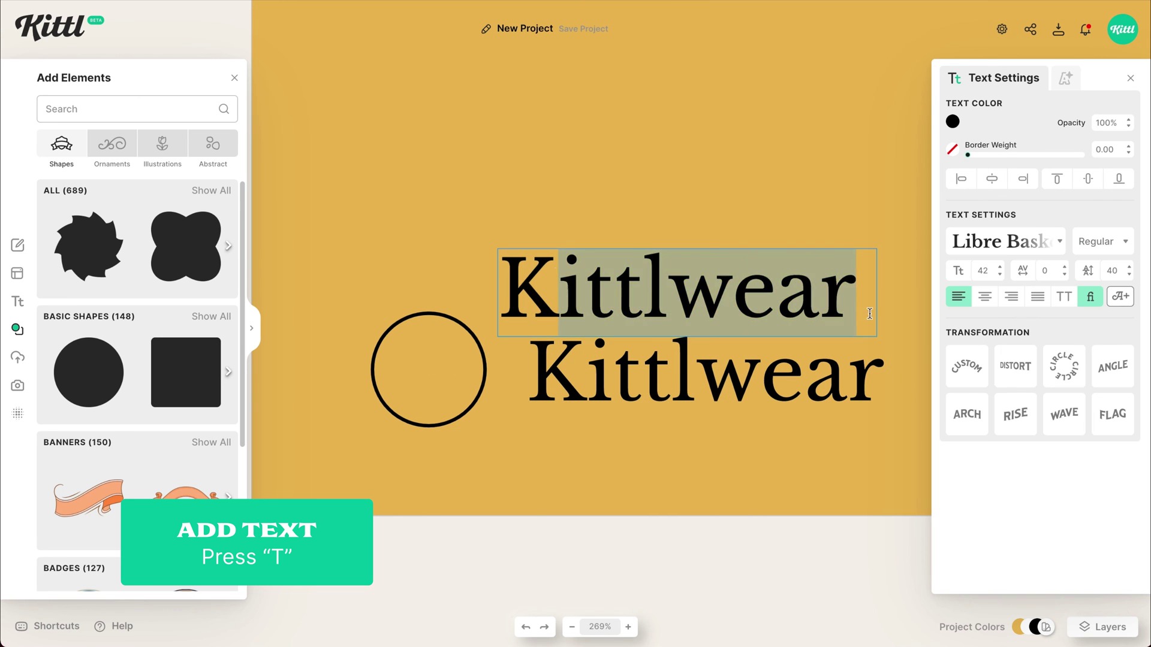
key(BackSpace)
key(Escape)
drag(532, 282, 434, 373)
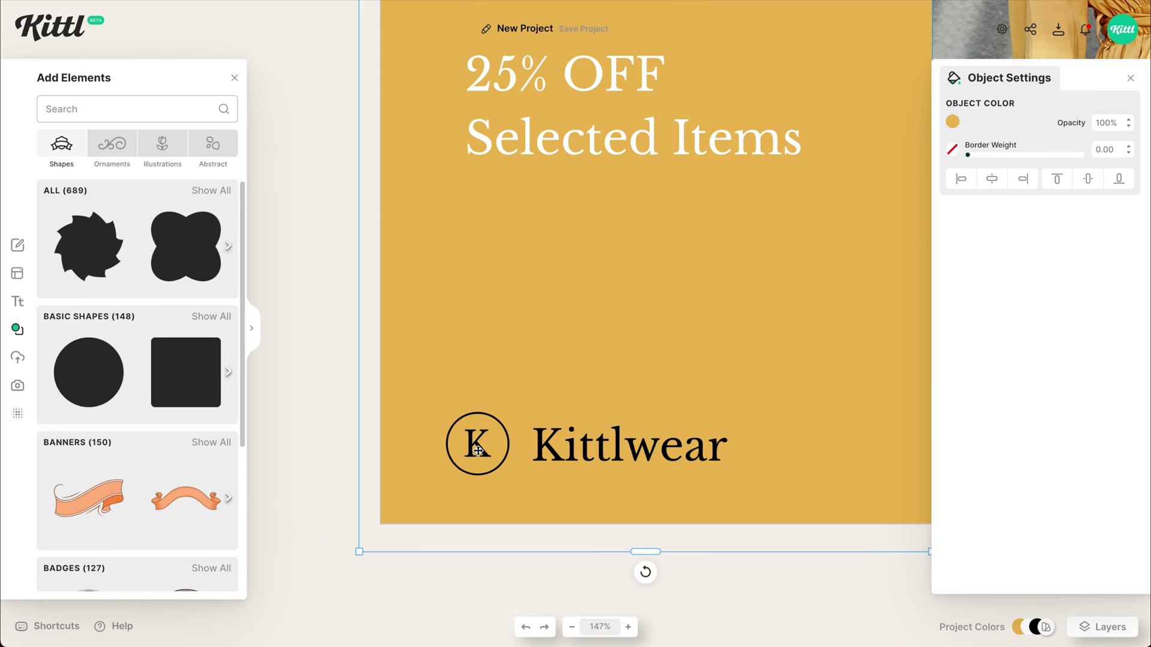
click(478, 451)
key(shift+1)
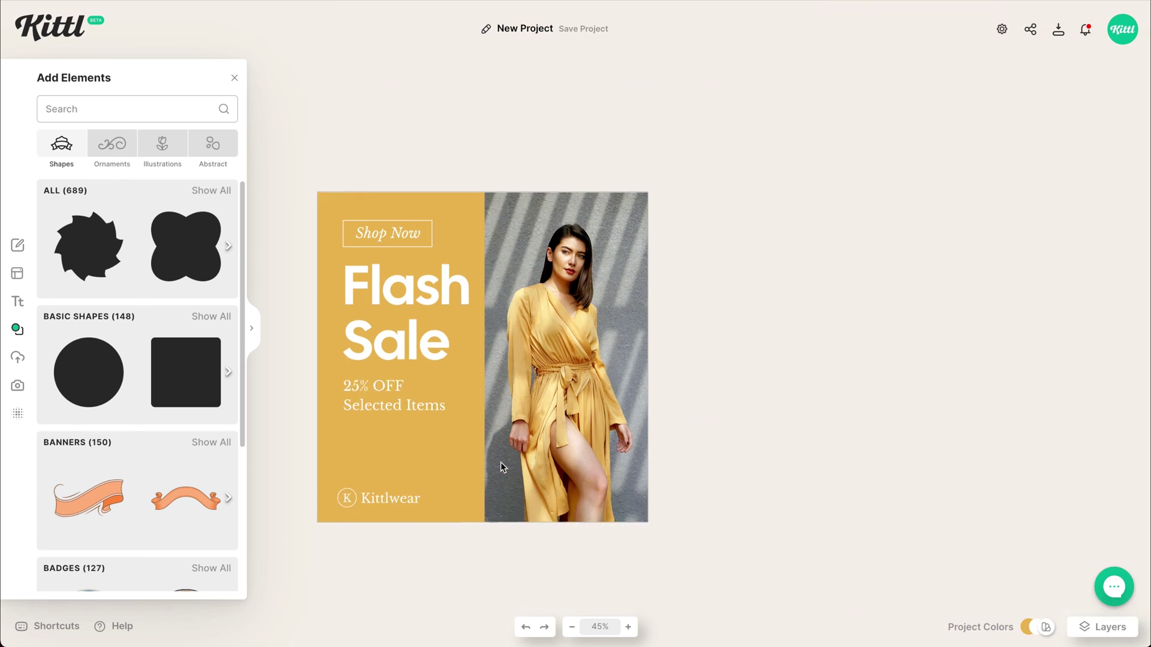
click(462, 567)
key(shift+1)
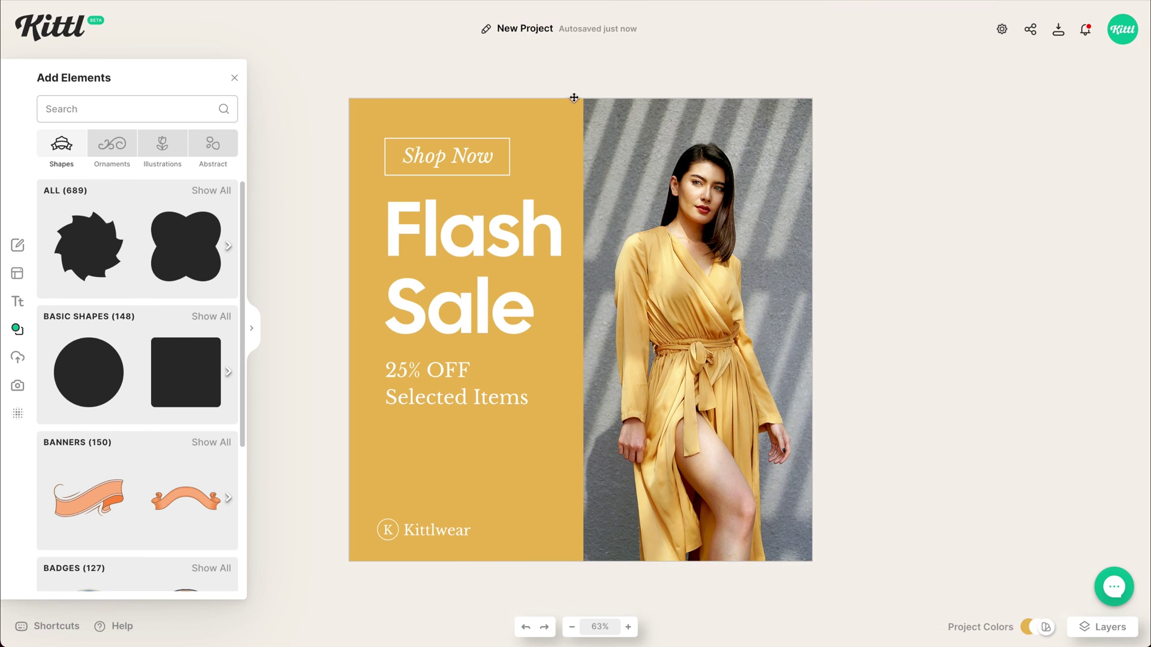
Add the fashion photo of the woman in the purple tulle dress and enlarge it over the artboard's right half
click(18, 385)
scroll(136, 359, down, 5)
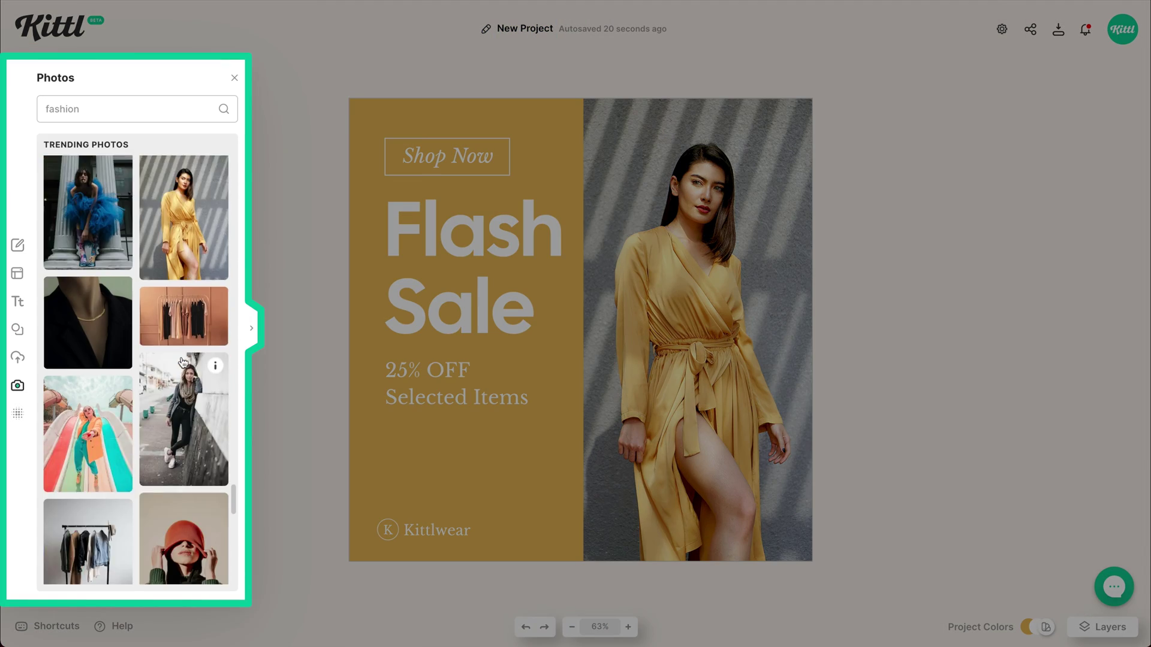
scroll(183, 363, down, 5)
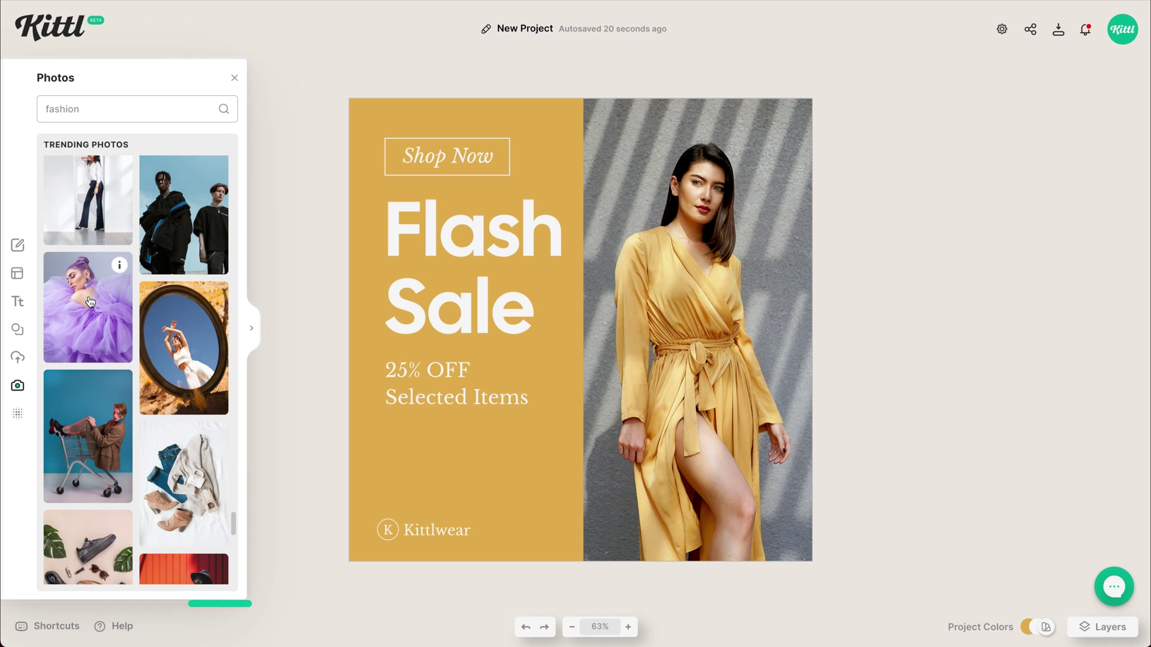
drag(127, 351, 667, 198)
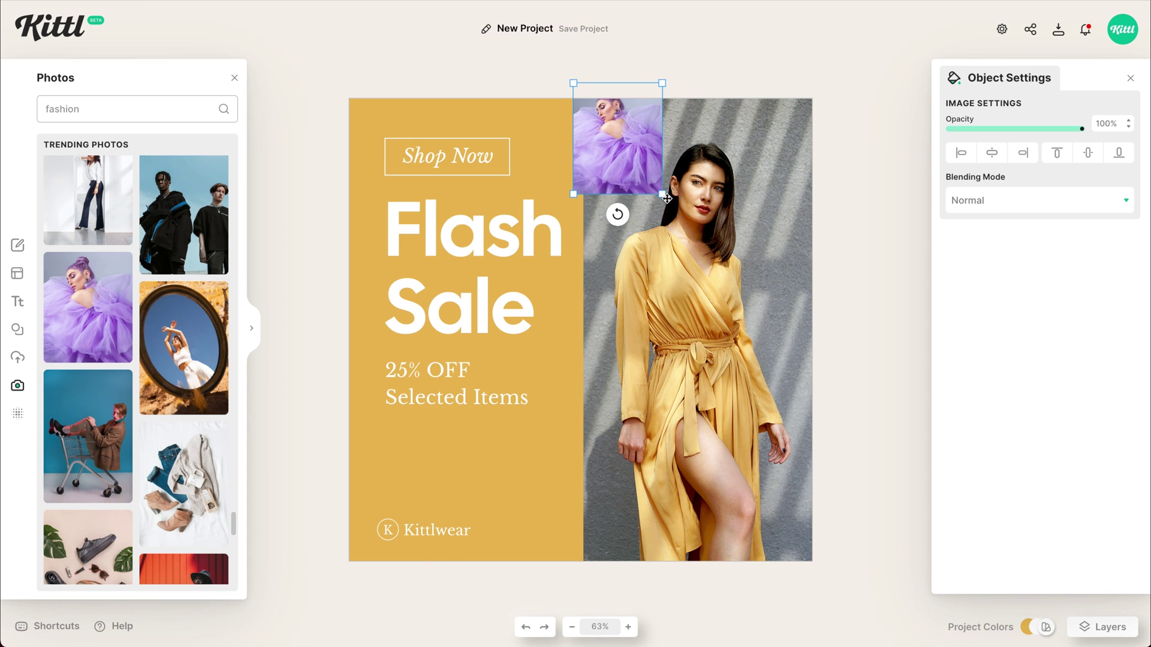
drag(788, 368, 971, 567)
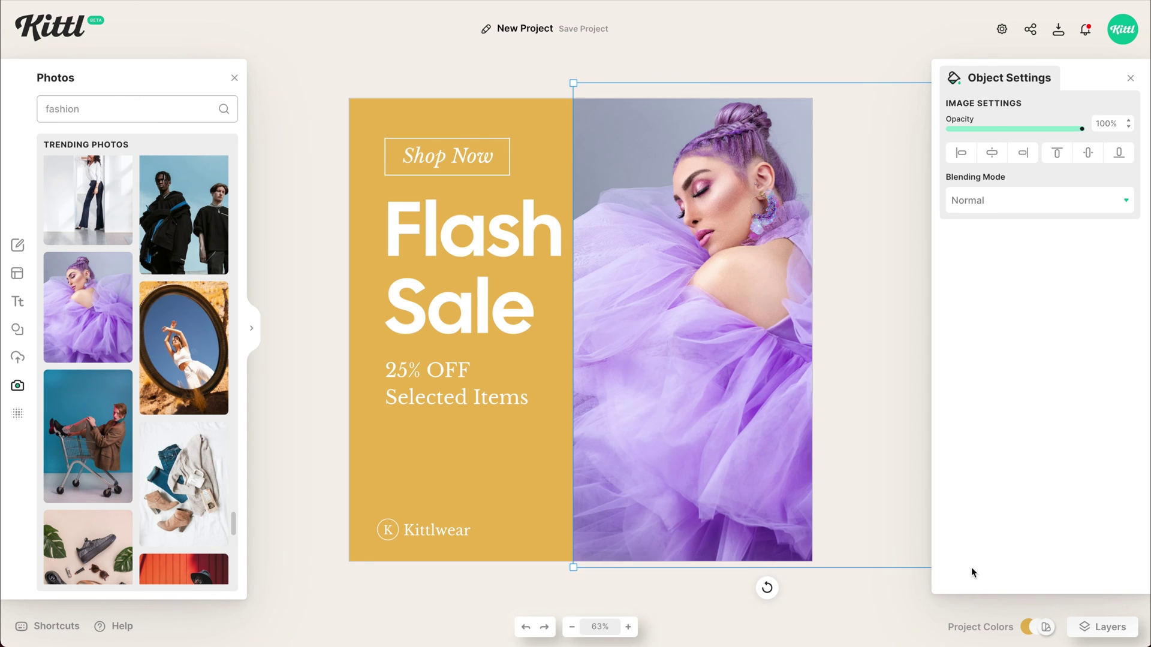
Replace the yellow-dress photo with the purple-dress photo, sent to the back and shifted slightly left
right_click(744, 328)
click(773, 535)
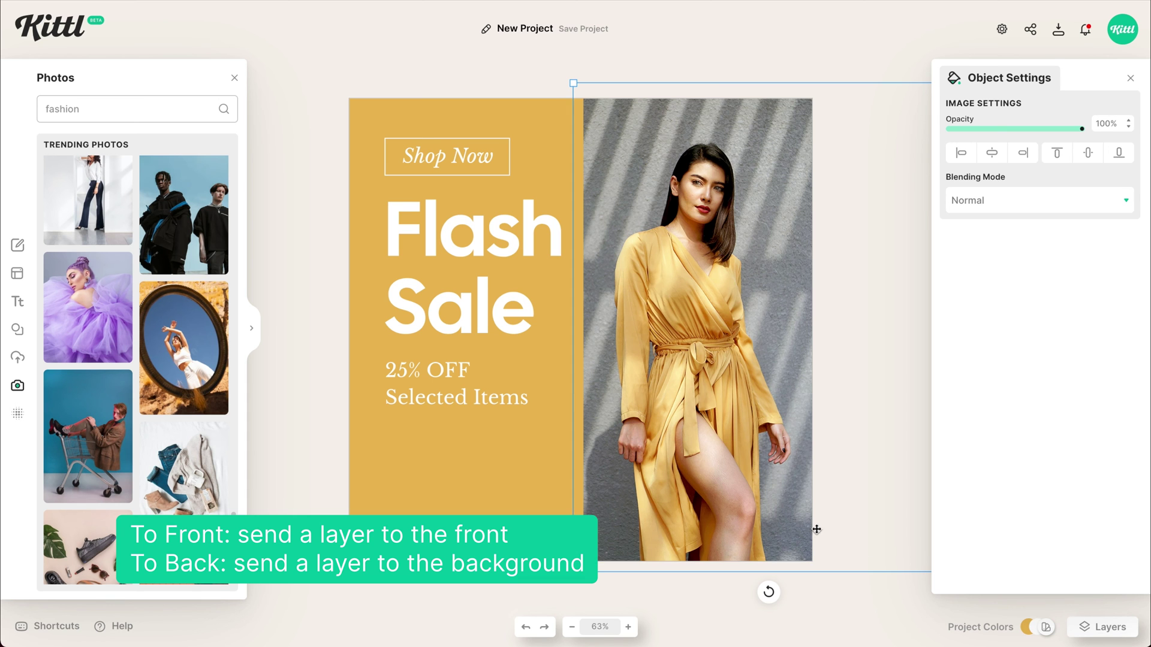
key(Delete)
drag(741, 275, 720, 275)
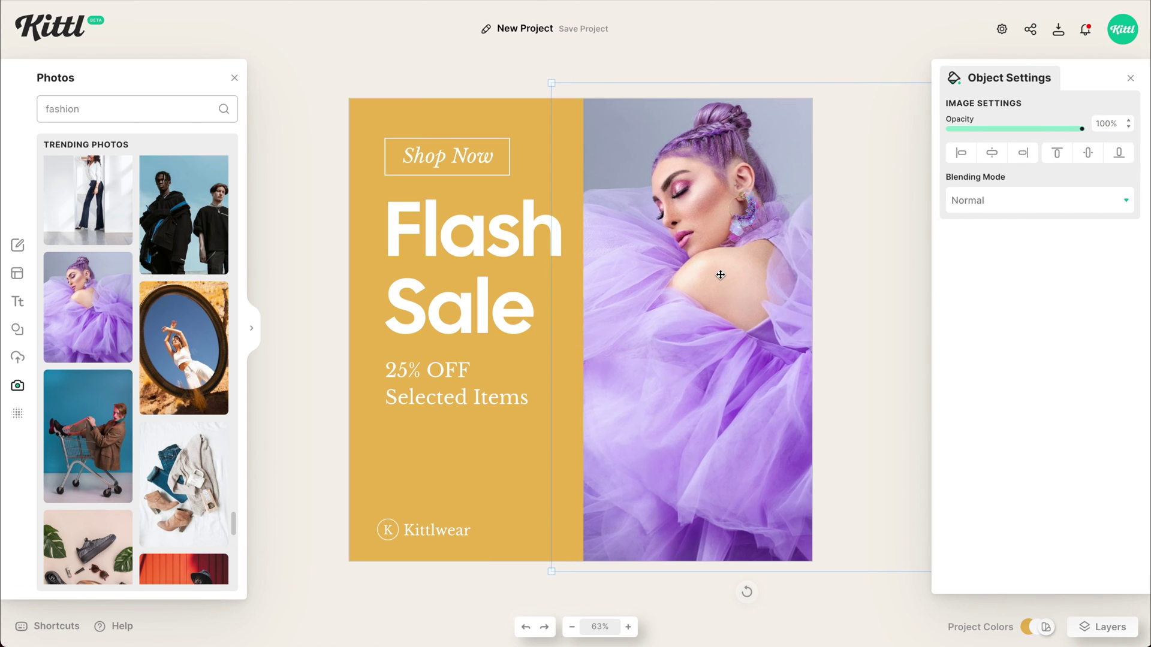
Recolor the gold square behind the text with a purple sampled from the dress in the photo
click(521, 110)
click(953, 122)
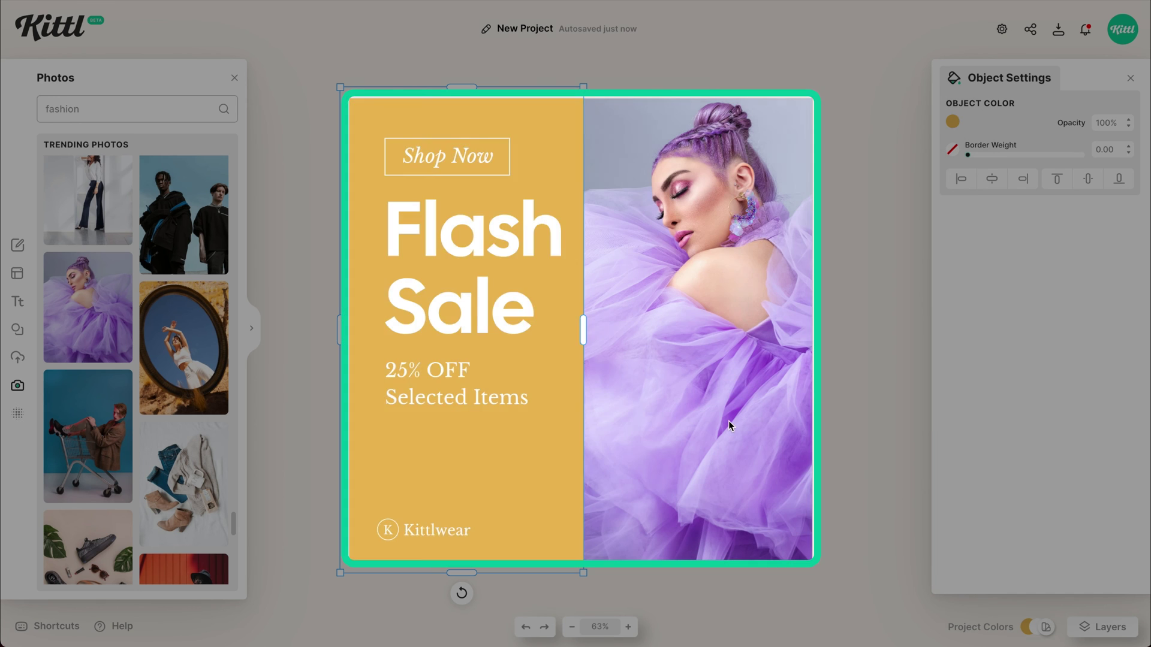
click(733, 403)
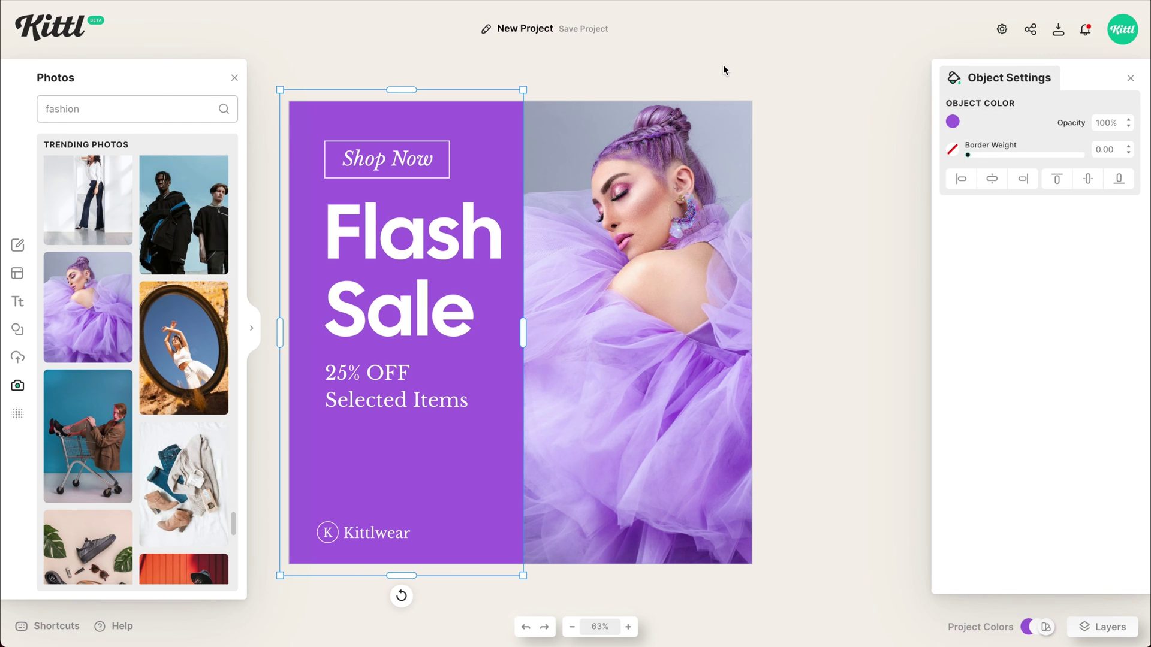
click(723, 64)
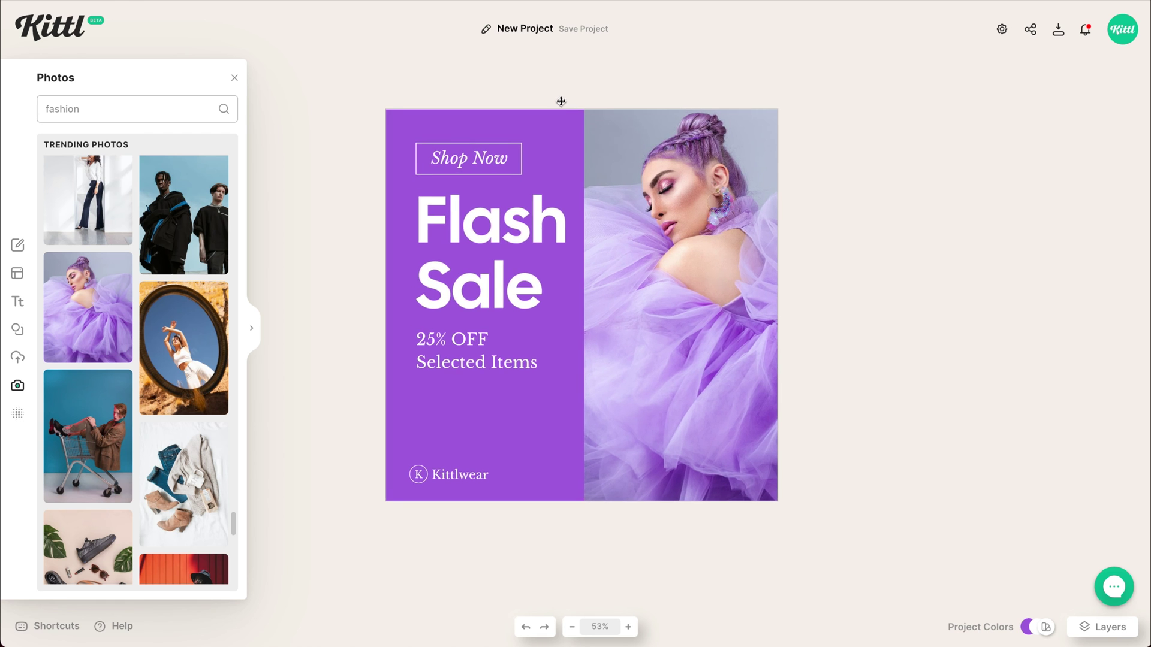
Close the photo library and open the download options for the design
scroll(560, 101, up, 5)
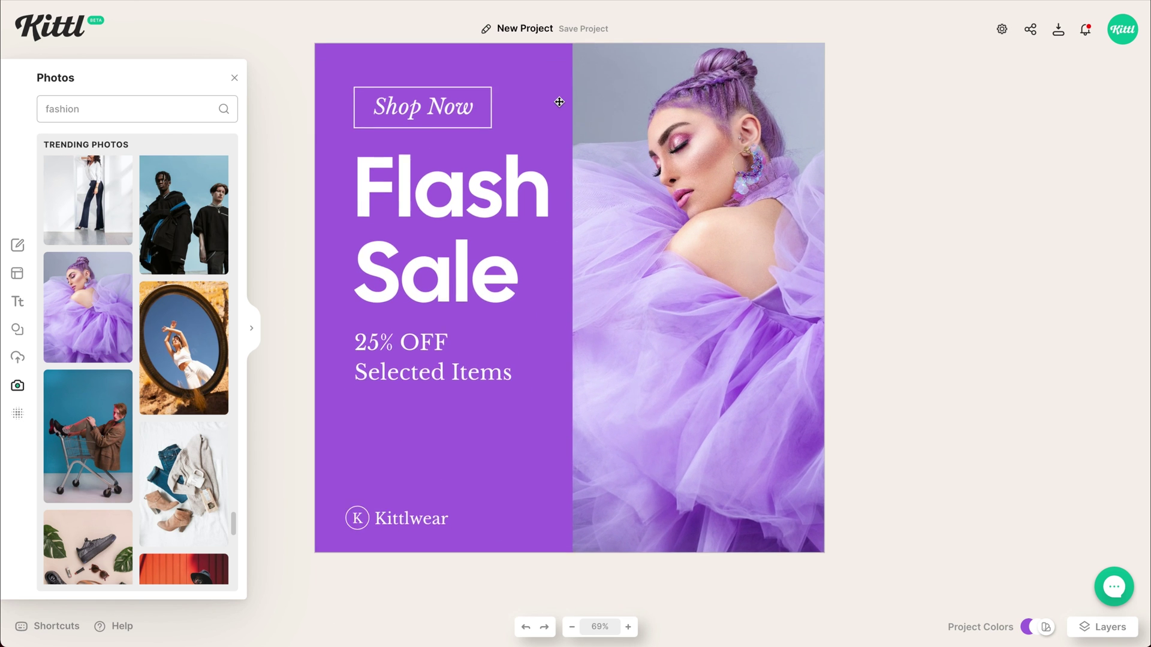
scroll(560, 102, left, 1)
scroll(560, 101, up, 1)
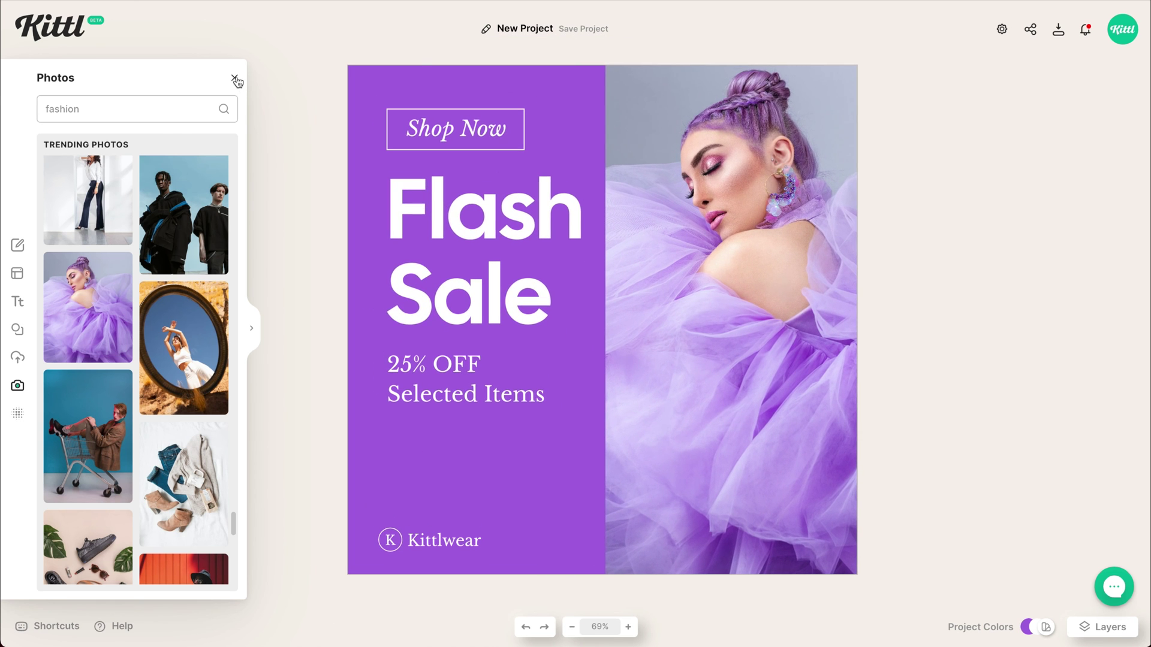
click(234, 78)
scroll(271, 103, right, 1)
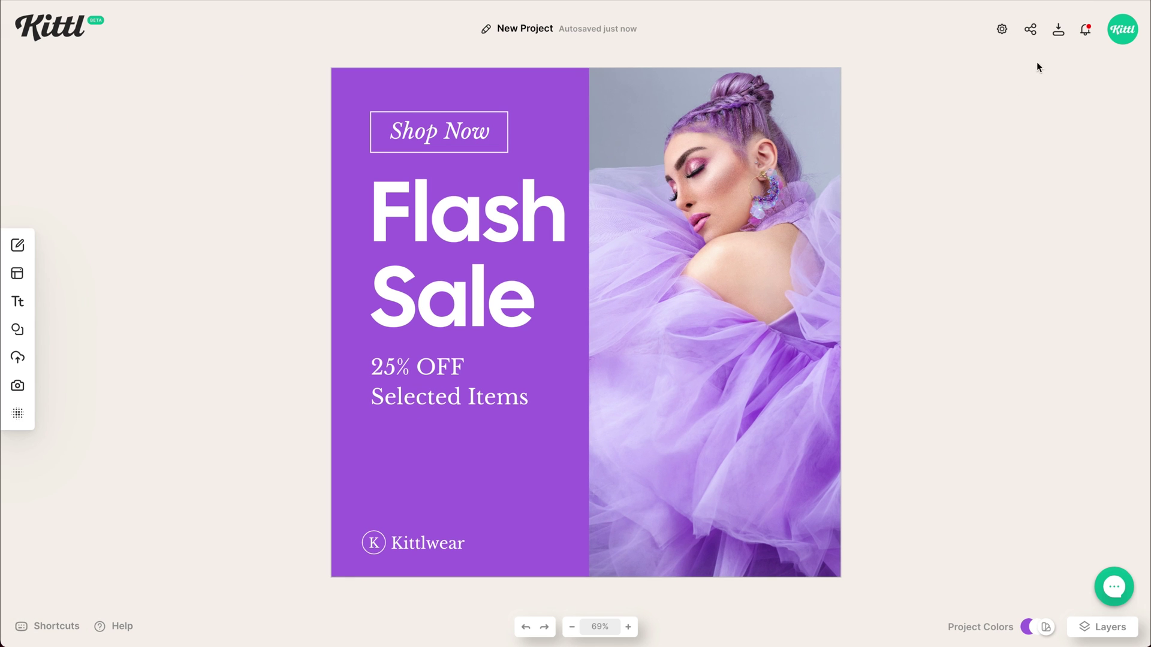
click(1059, 30)
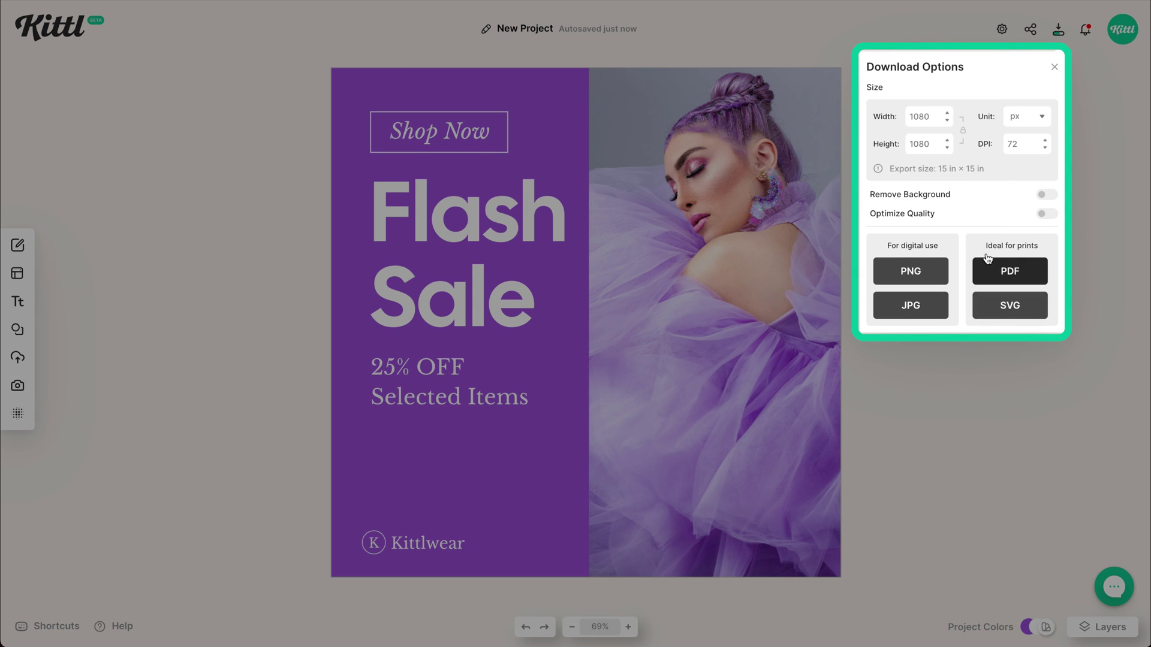